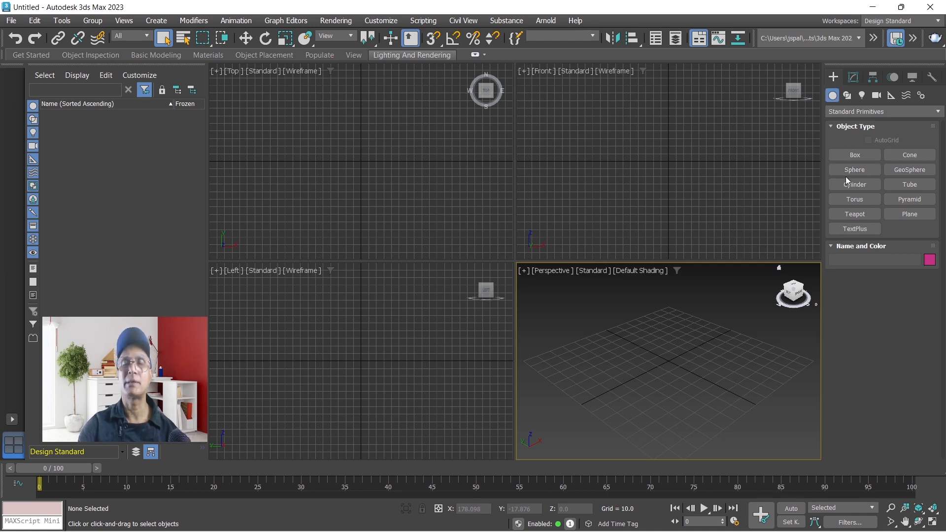
Step: Activate the Top, Left and Front viewports in turn
left_click(412, 247)
left_click(404, 293)
left_click(572, 225)
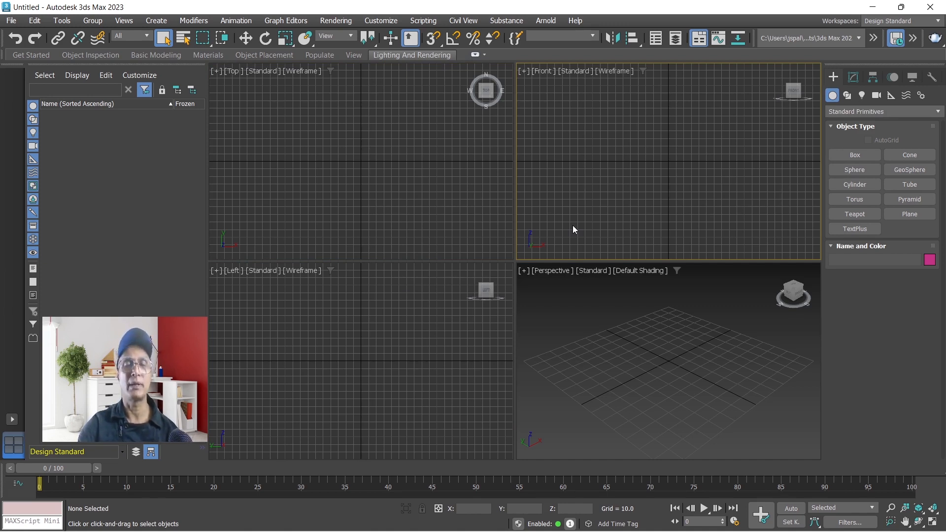
Step: Open the units setup and set the display unit scale to metric Meters
left_click(385, 22)
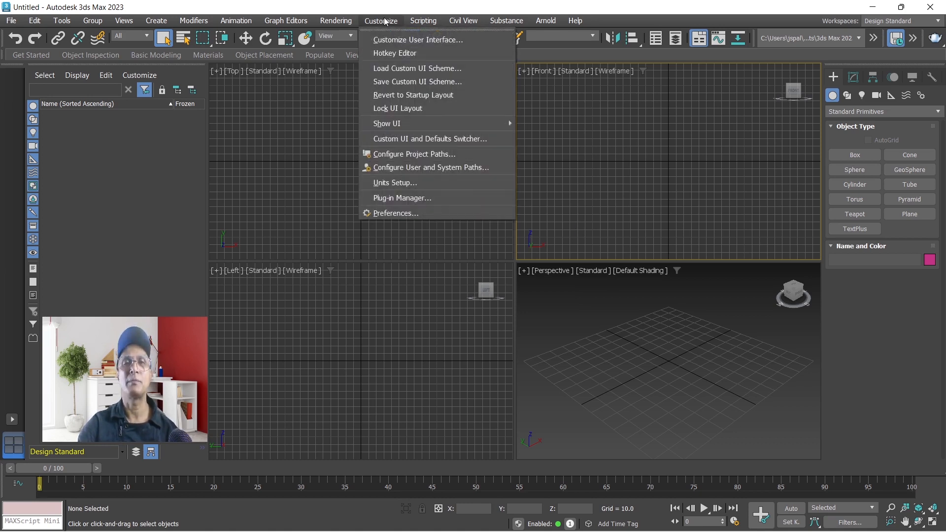
left_click(389, 182)
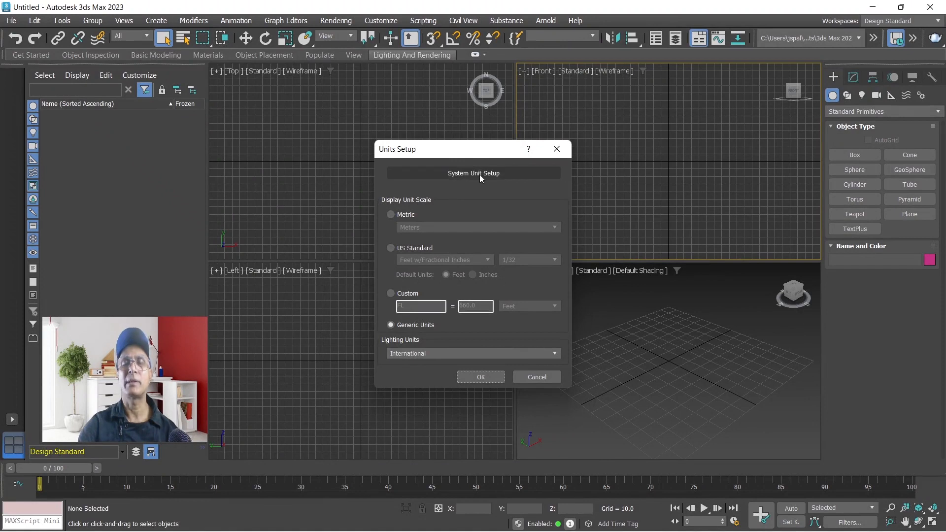
left_click(392, 215)
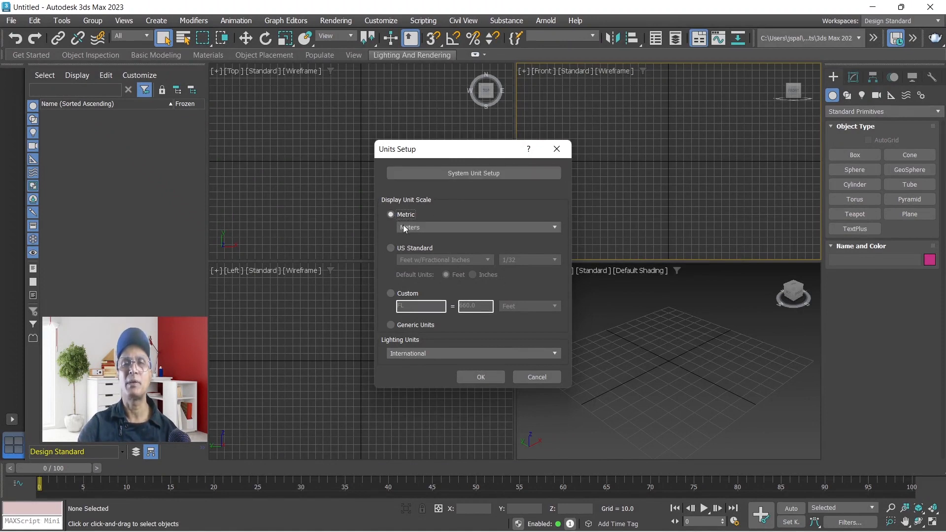
left_click(403, 228)
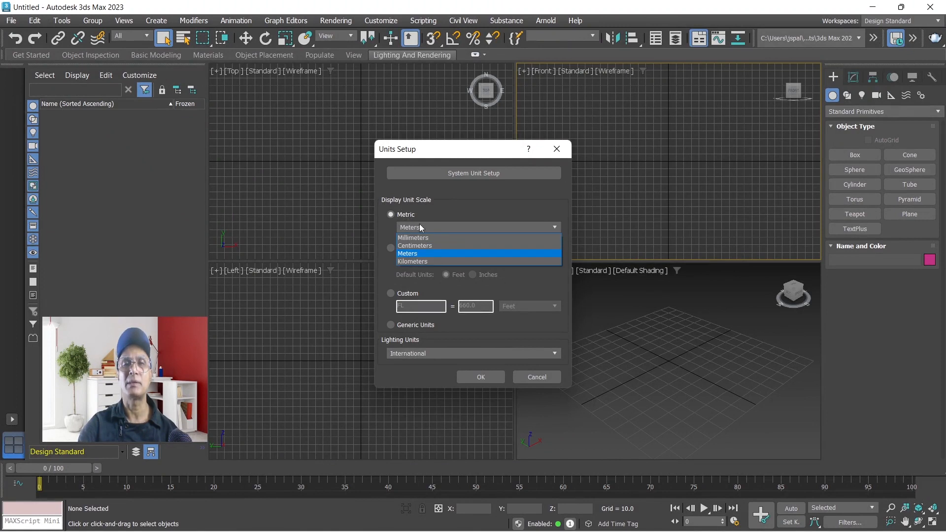
left_click(406, 253)
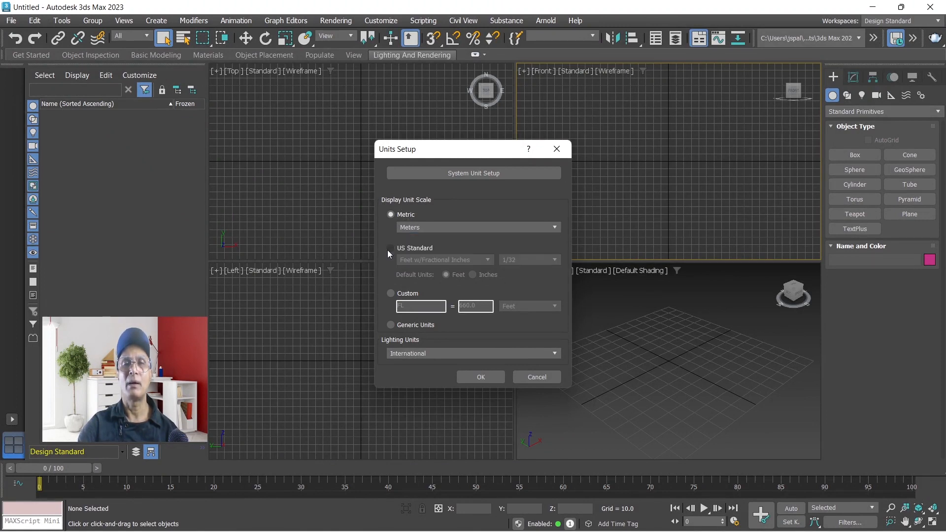
Step: Try US Standard Fractional Inches, Custom and Generic Units as the display unit scale
left_click(392, 248)
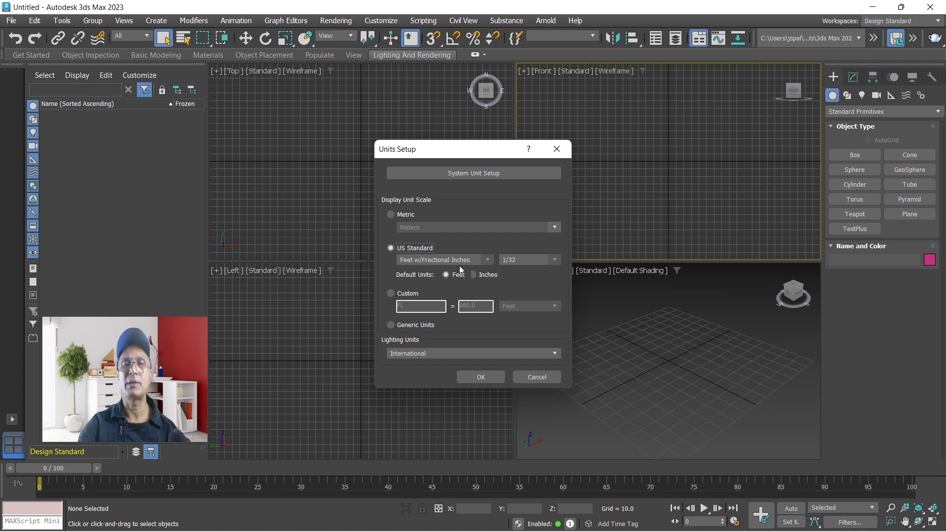
left_click(489, 260)
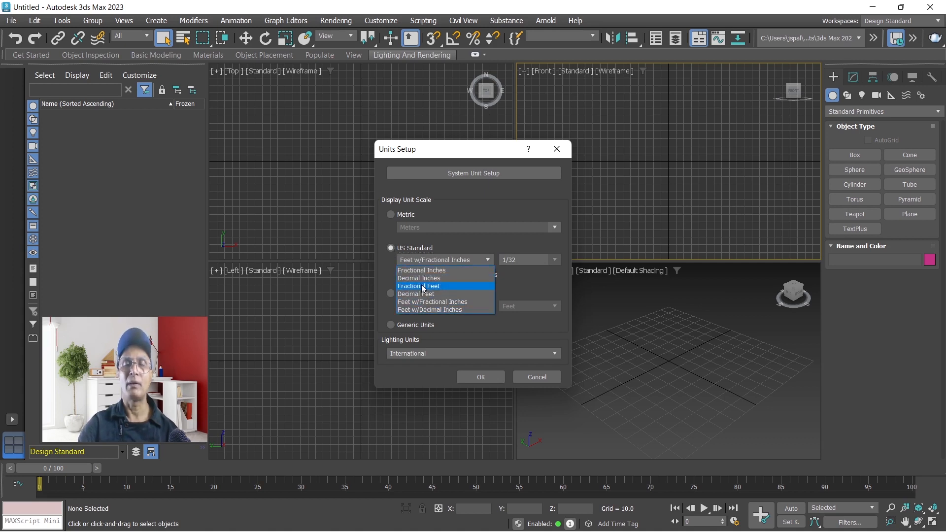
left_click(438, 271)
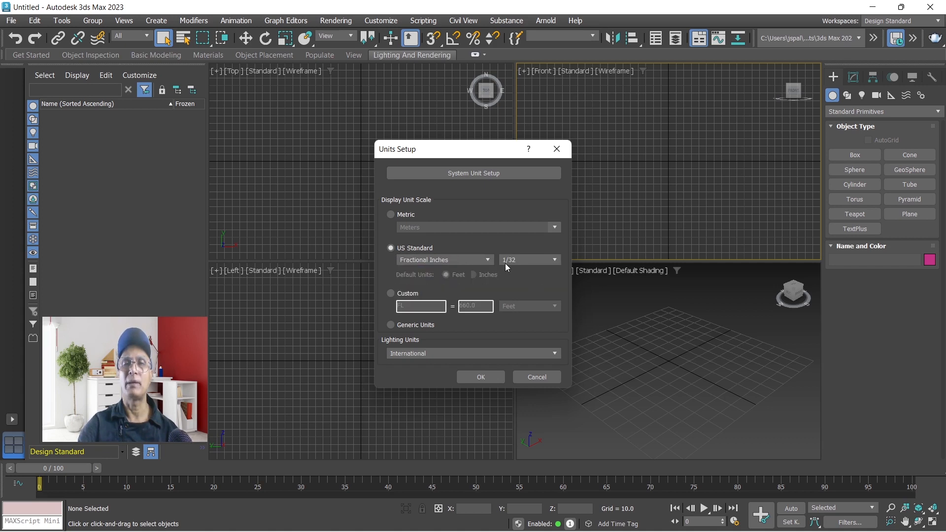
left_click(390, 293)
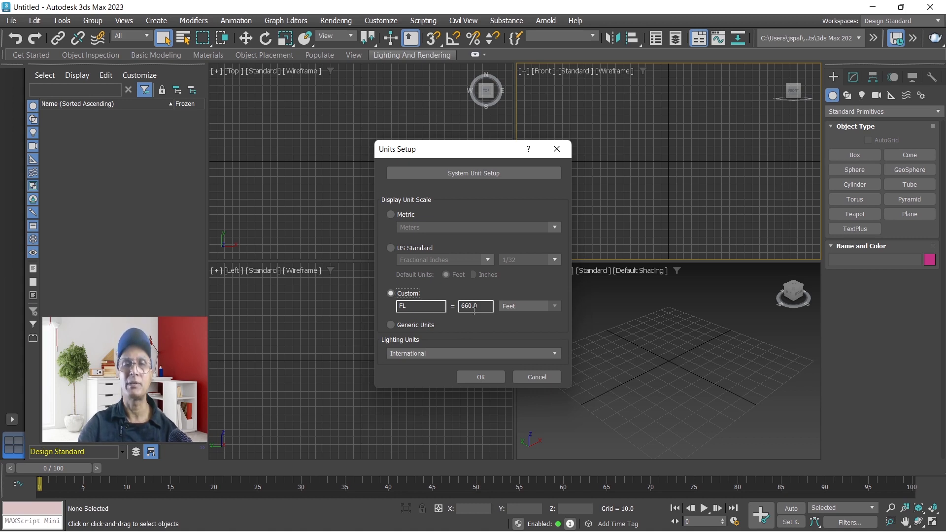
left_click(392, 325)
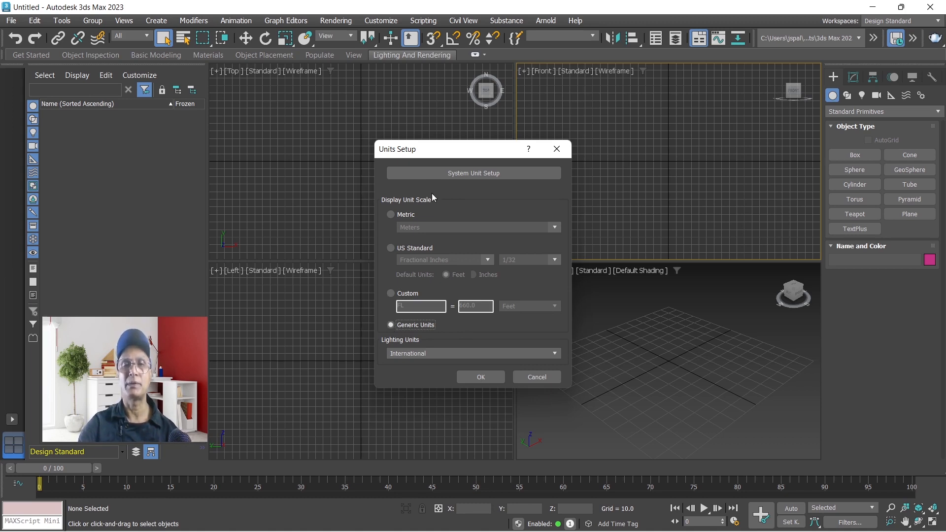
Step: Try American lighting units, returning the setting to International
left_click(416, 354)
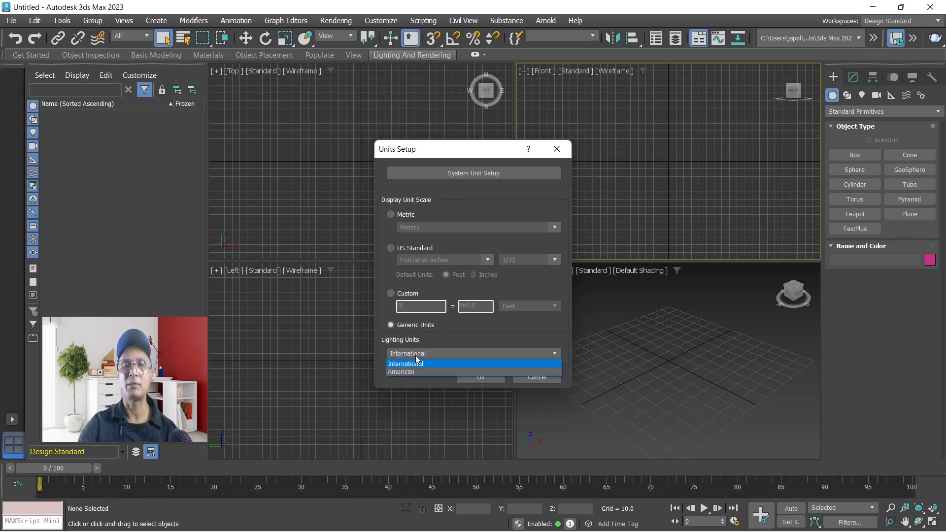
left_click(406, 372)
left_click(410, 353)
left_click(410, 361)
Step: Set the display unit scale to US Standard with Decimal Inches
left_click(391, 247)
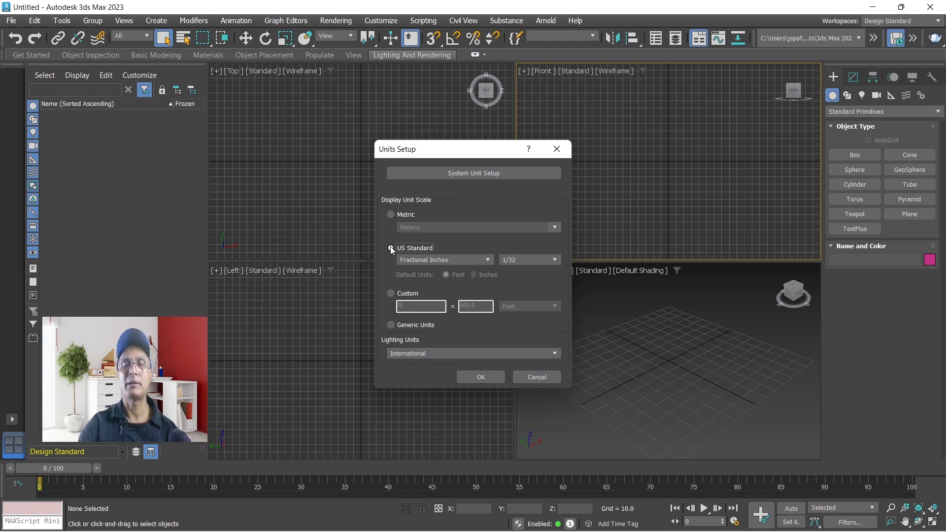
left_click(486, 260)
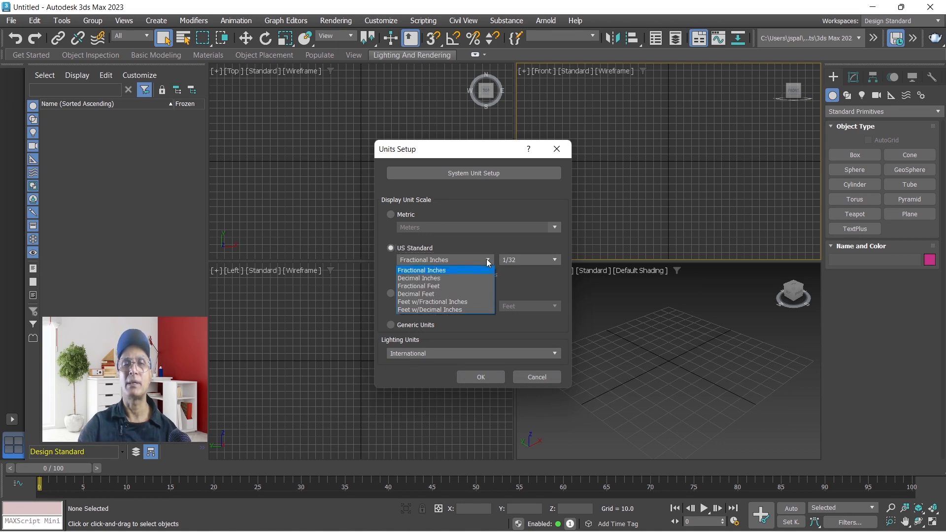
left_click(445, 279)
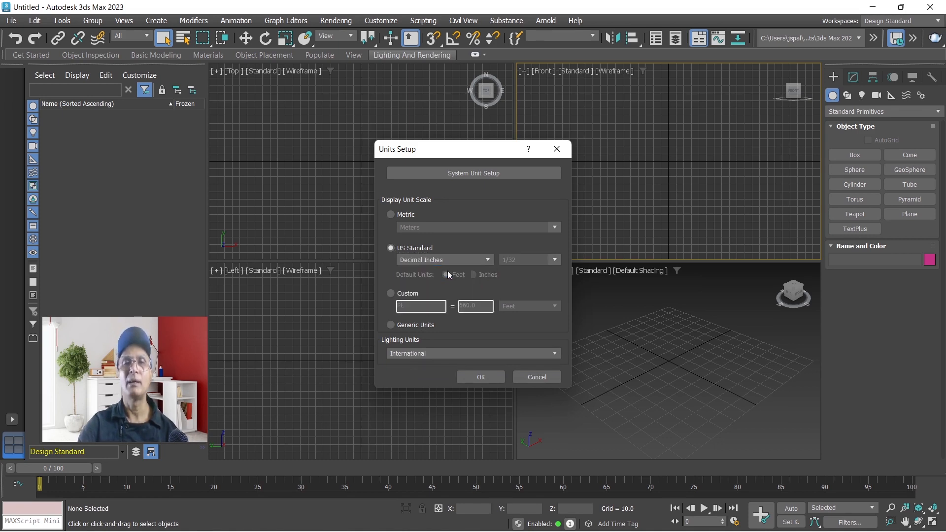
Step: Set the system unit scale to 1 unit = 1.0 Inches and apply the units setup
left_click(481, 173)
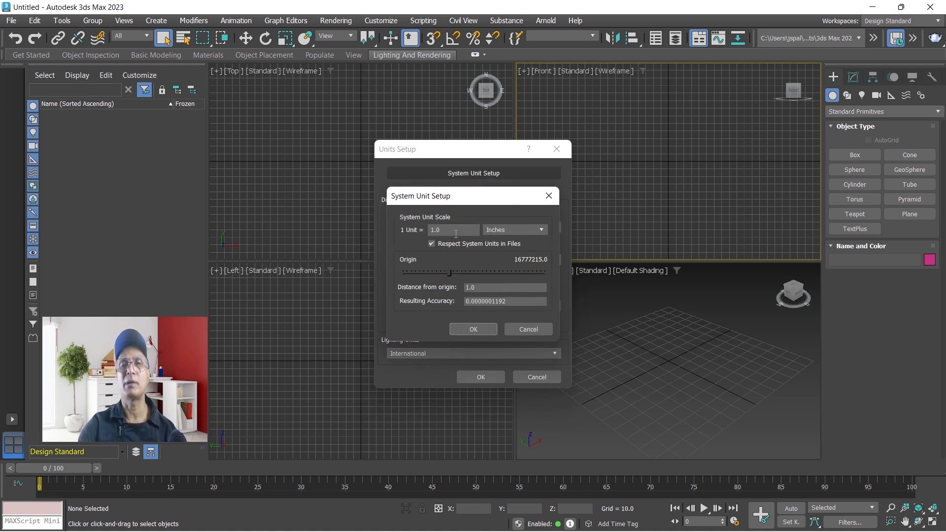
left_click(541, 230)
left_click(506, 240)
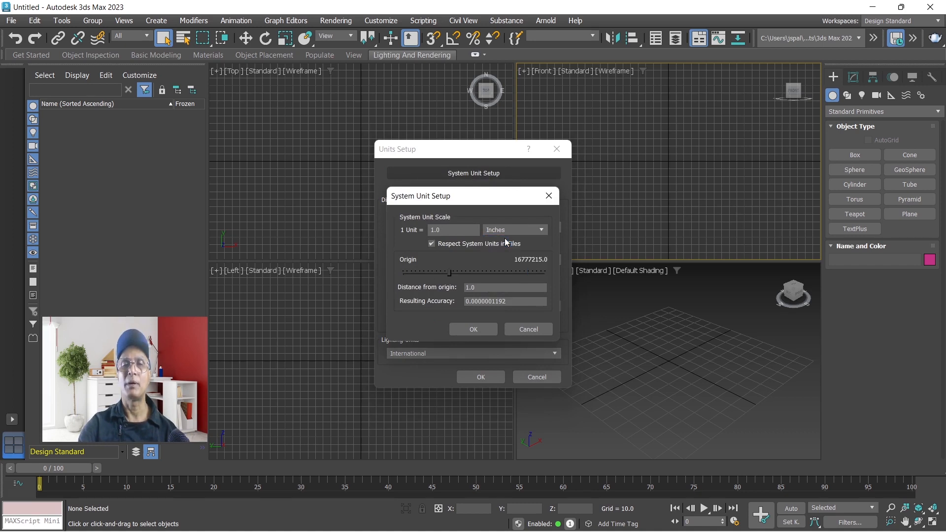
left_click(473, 329)
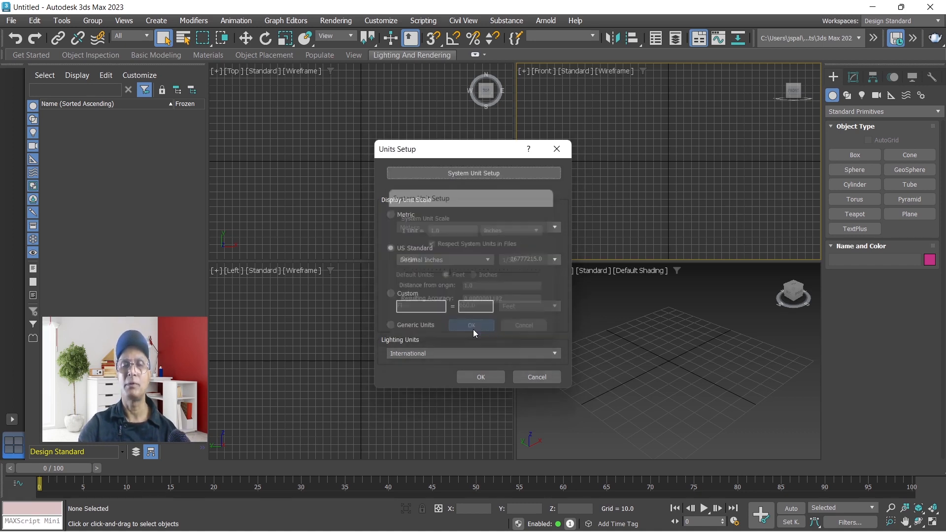
left_click(477, 378)
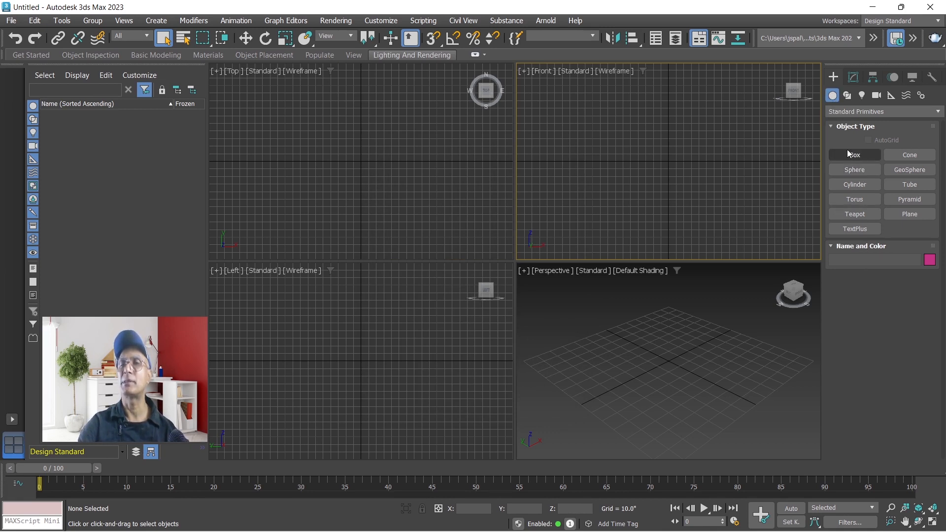
Step: Browse the Extended Primitives and Compound Objects creation categories, returning to Standard Primitives
left_click(838, 113)
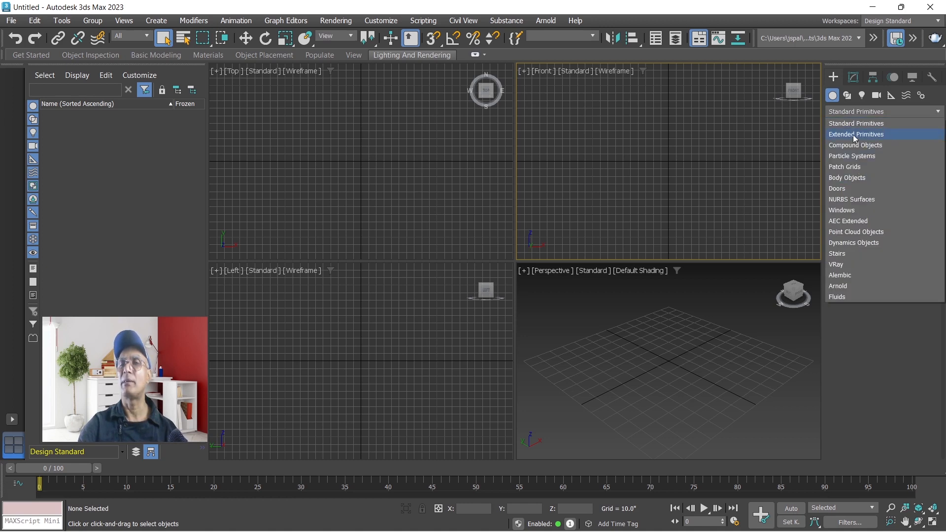
left_click(855, 136)
left_click(837, 111)
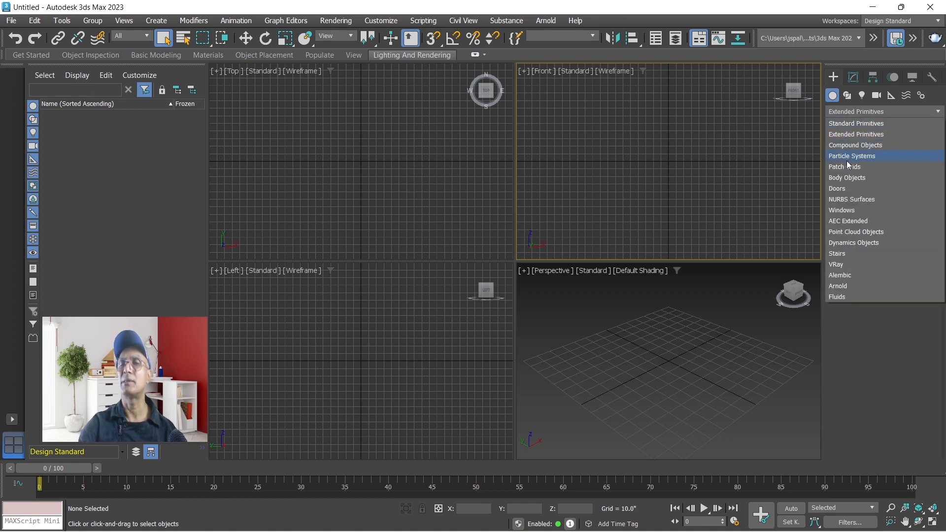
left_click(848, 145)
left_click(857, 112)
left_click(832, 124)
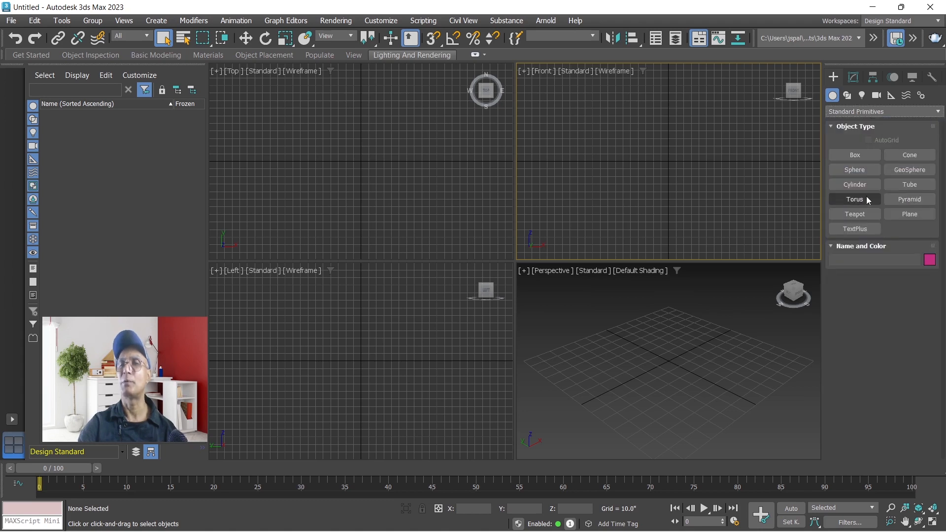
Step: Create a box about 33 × 32 inches and 41 inches high, starting near the grid centre in the Perspective viewport
left_click(856, 155)
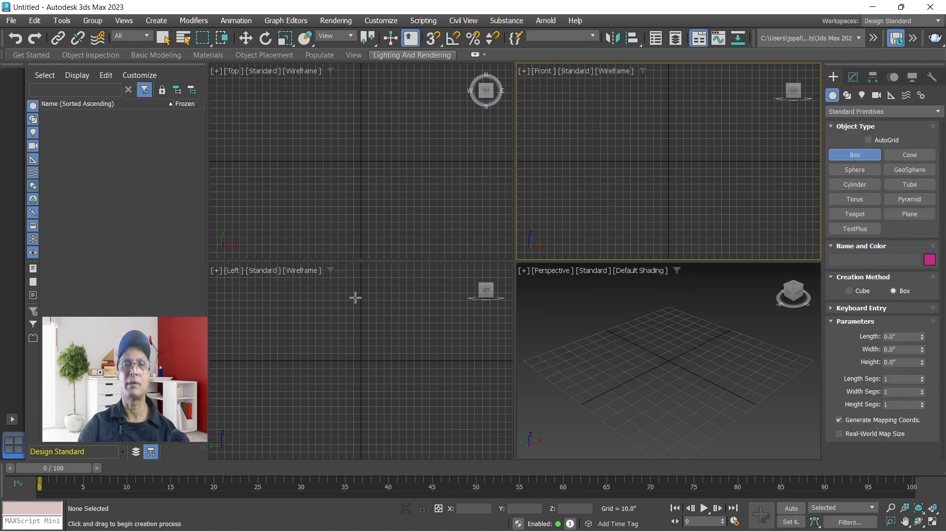
left_click_drag(668, 362, 670, 399)
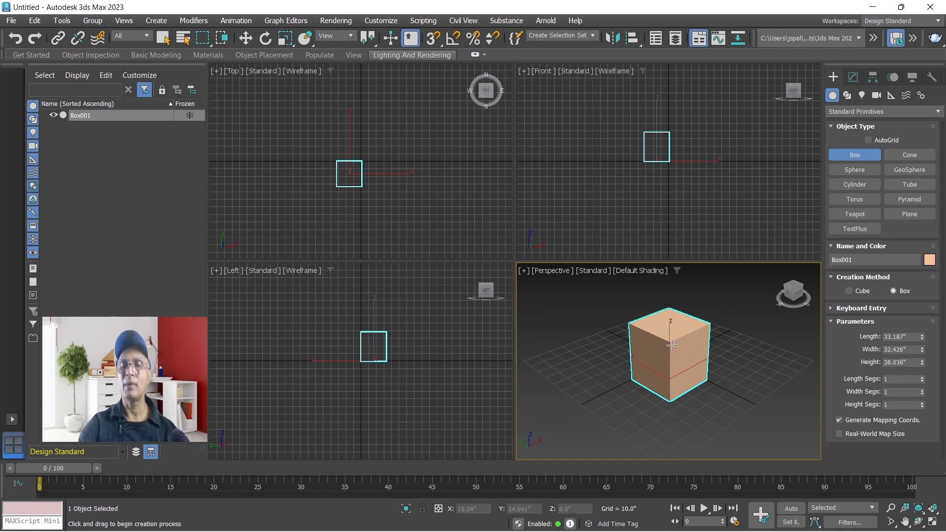
left_click(671, 342)
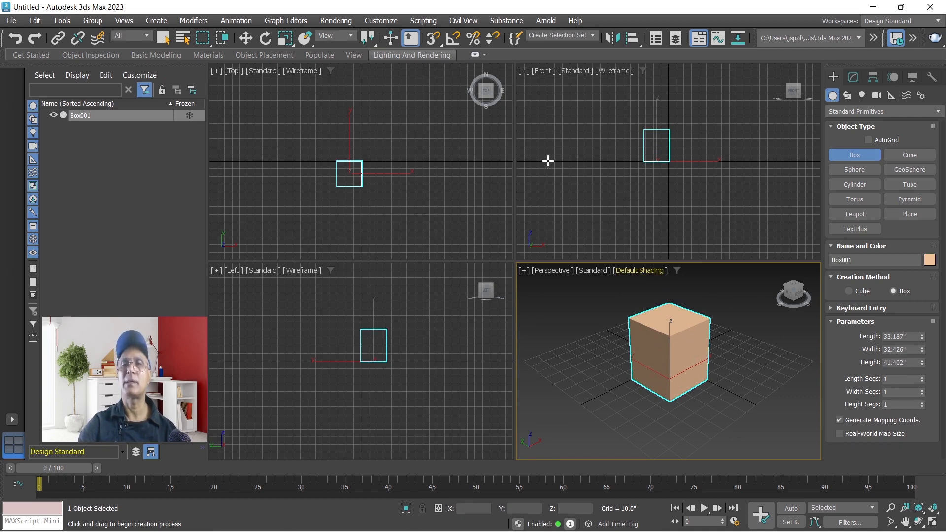
Step: Create a pointed cone in the Front viewport beside the box, with base radius about 21 inches and height about 71 inches
left_click(911, 155)
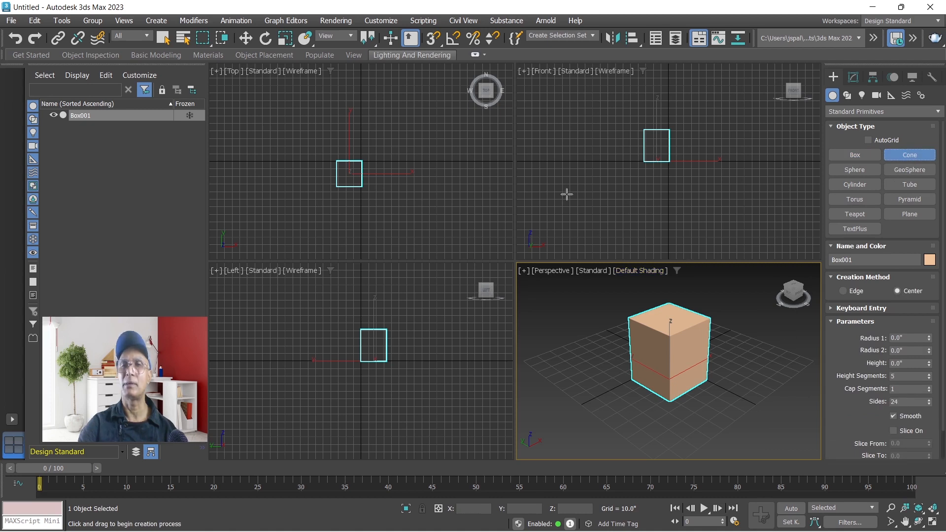
mouse_move(558, 161)
left_mouse_down()
mouse_move(581, 179)
mouse_move(574, 165)
left_mouse_up()
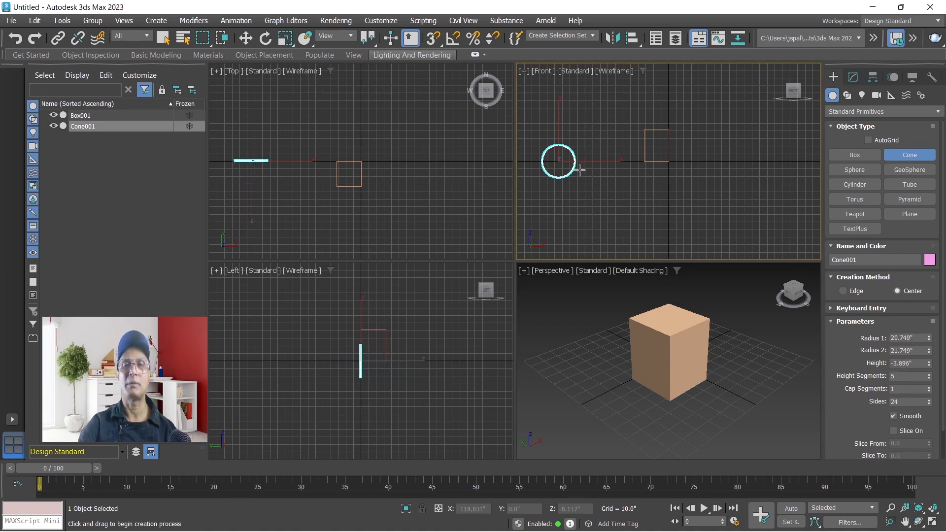
left_click(600, 144)
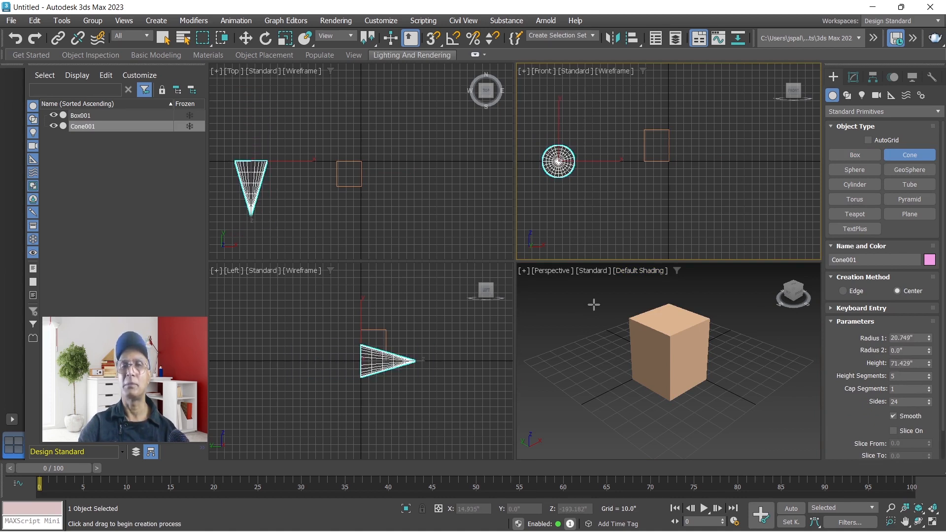
left_click(551, 188)
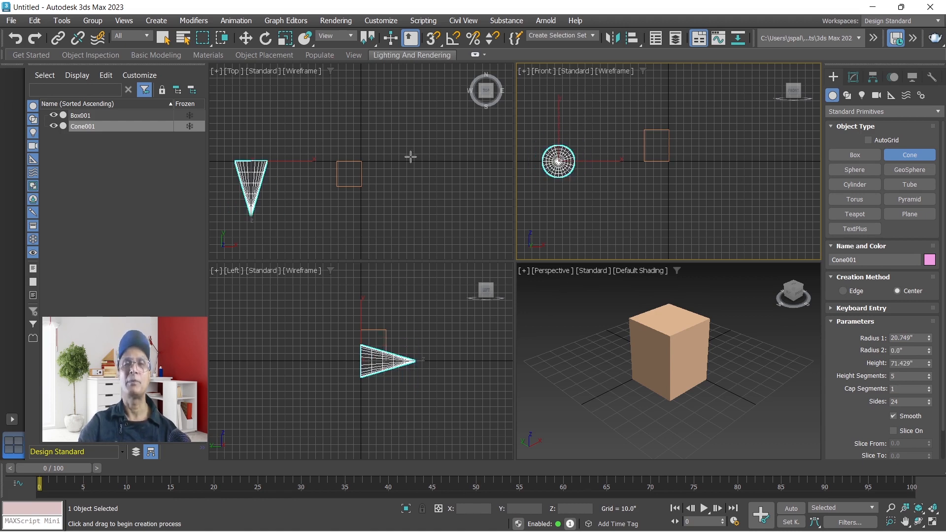
Step: Create a sphere of about 24 inches radius beside the box in the Perspective viewport and enable Base To Pivot
left_click(854, 169)
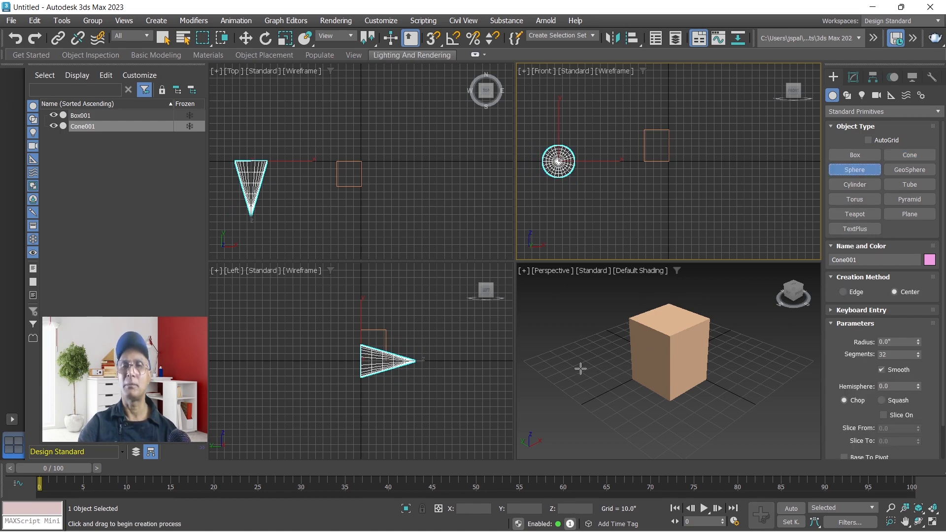
left_click_drag(574, 365, 587, 382)
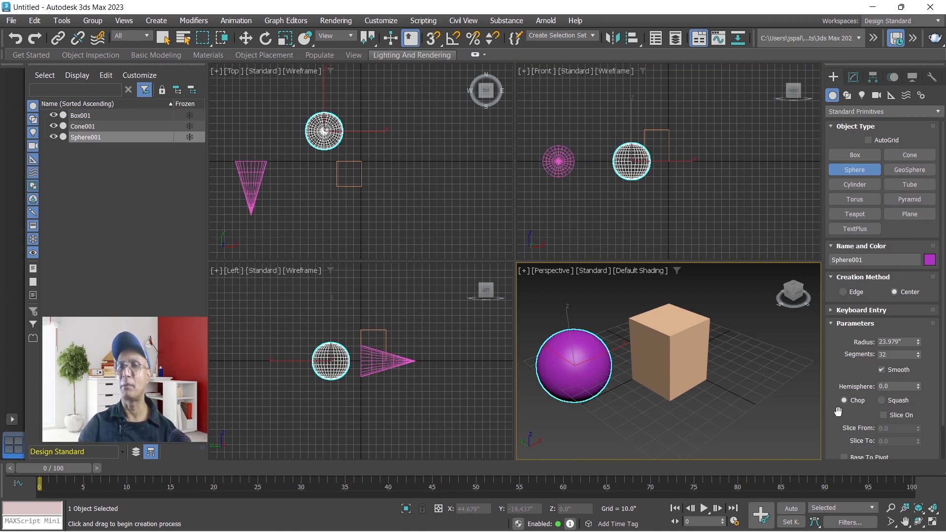
scroll(834, 413, "down", 1)
scroll(834, 413, "down", 2)
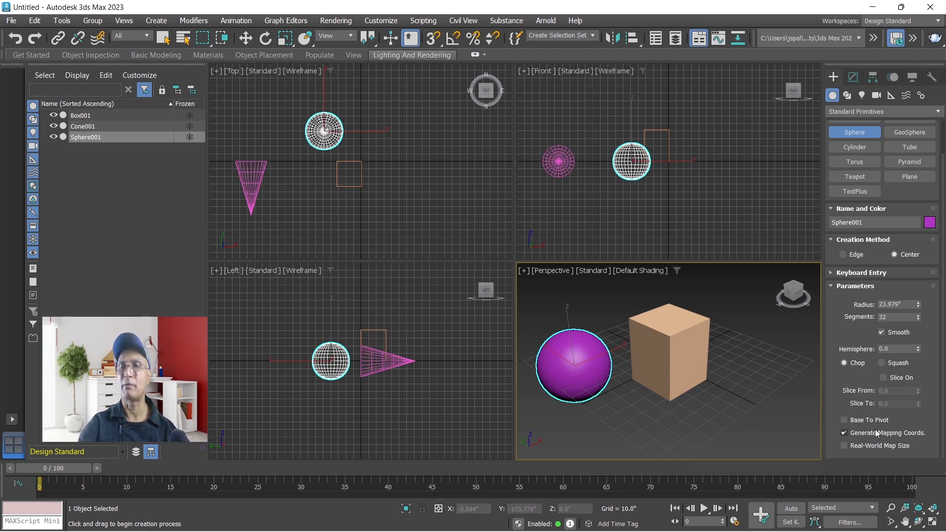
left_click(845, 420)
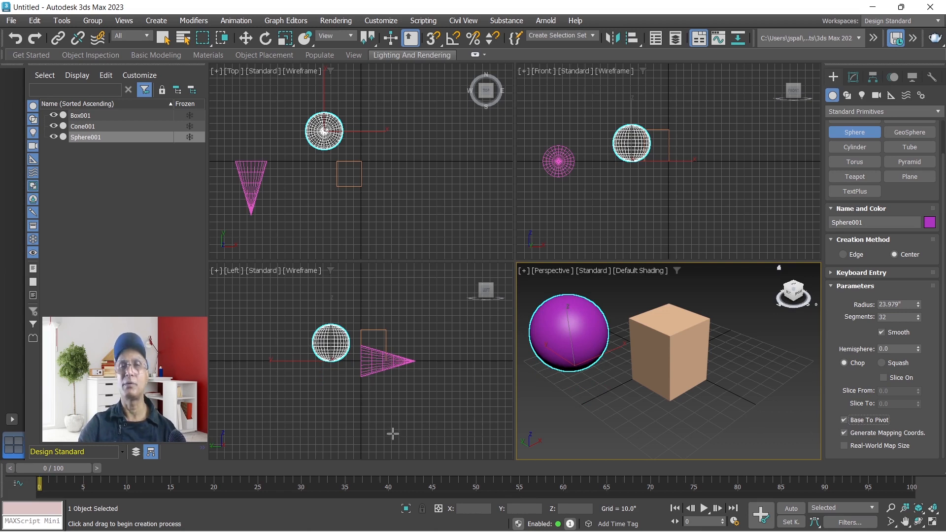
Step: Create a cylinder of about 15 inches radius and 52 inches height beside the box in the Perspective viewport
left_click(861, 147)
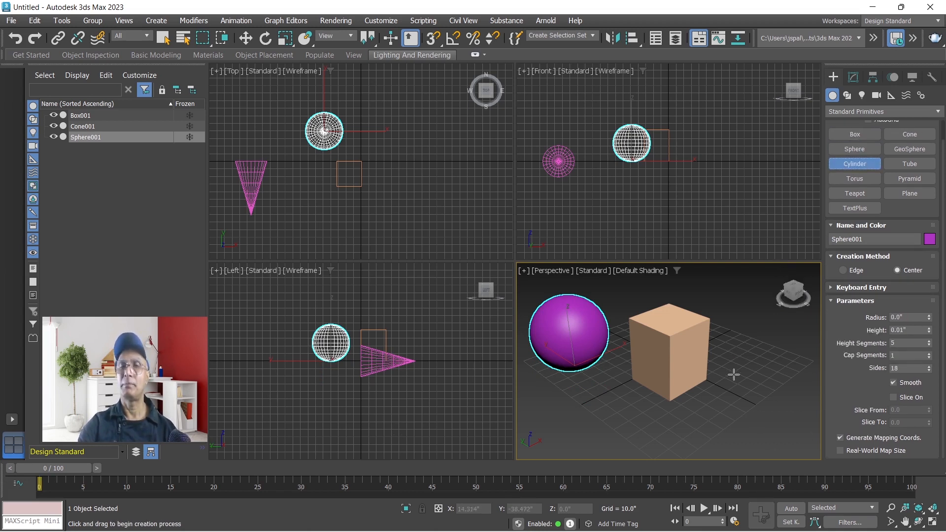
left_click_drag(765, 373, 774, 386)
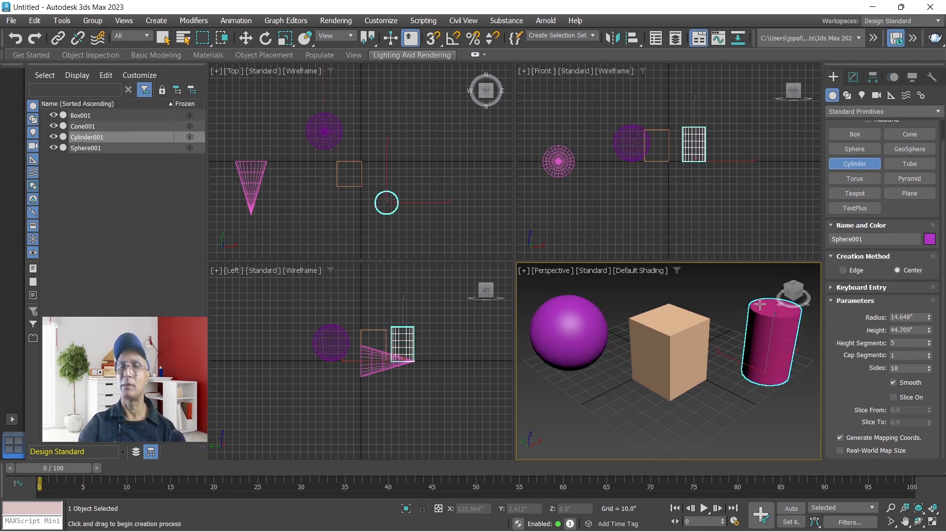
left_click(781, 298)
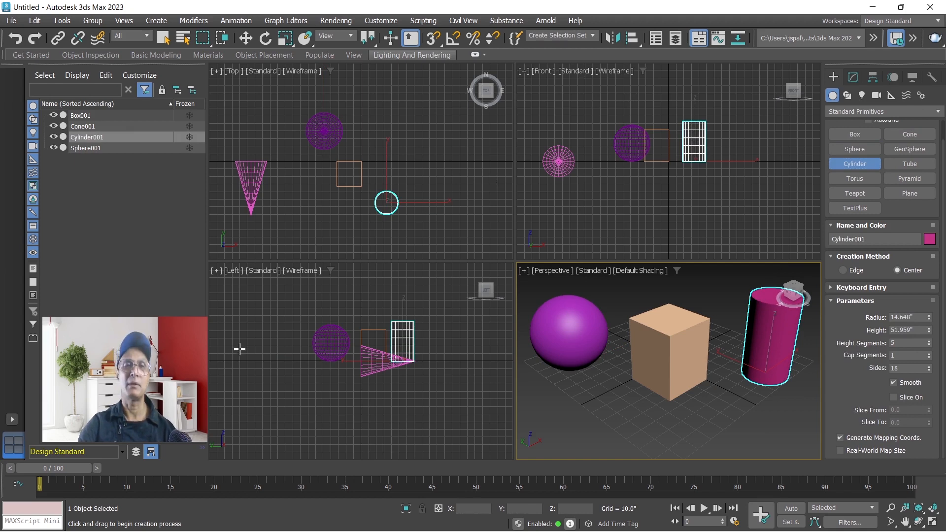
Step: Create a cylinder of about 28 inches radius and 129 inches height in the Left viewport, and reposition it and the sphere around the box
left_click_drag(251, 381, 267, 396)
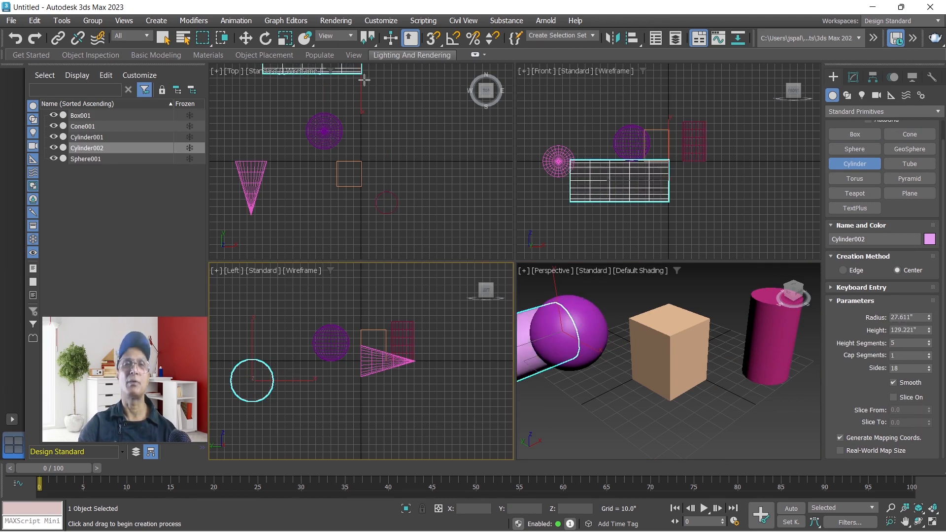
left_click(245, 38)
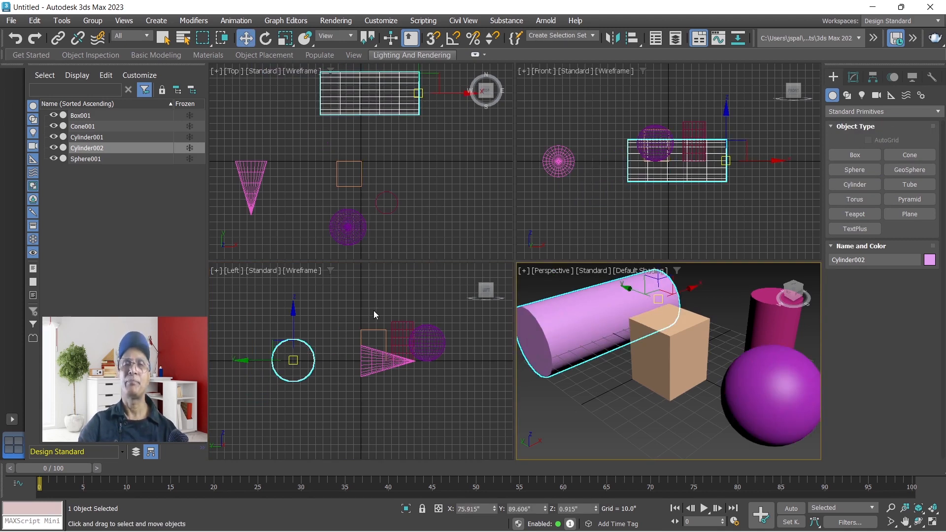
Step: Create a vertical cylinder of about 30 inches radius and 116 inches height in the Top viewport, away from the other objects
left_click(855, 170)
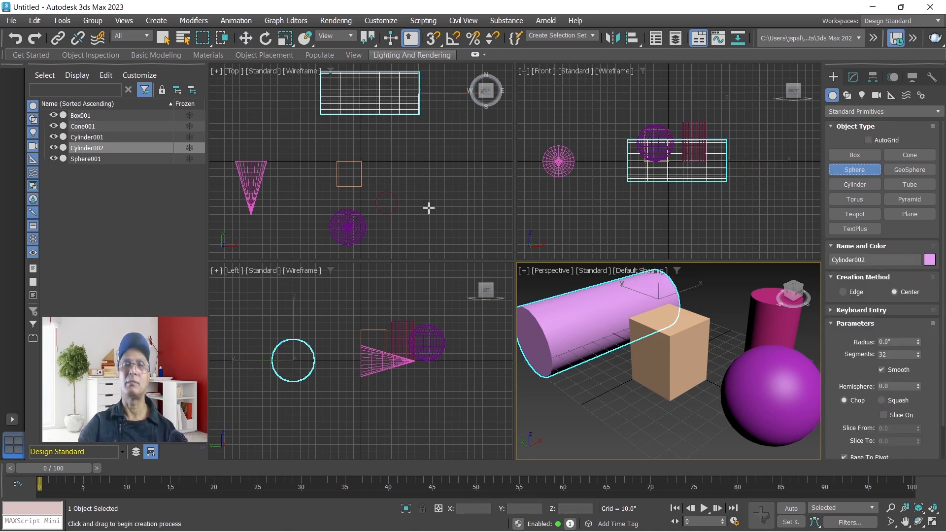
left_click(861, 185)
left_click_drag(459, 194, 471, 210)
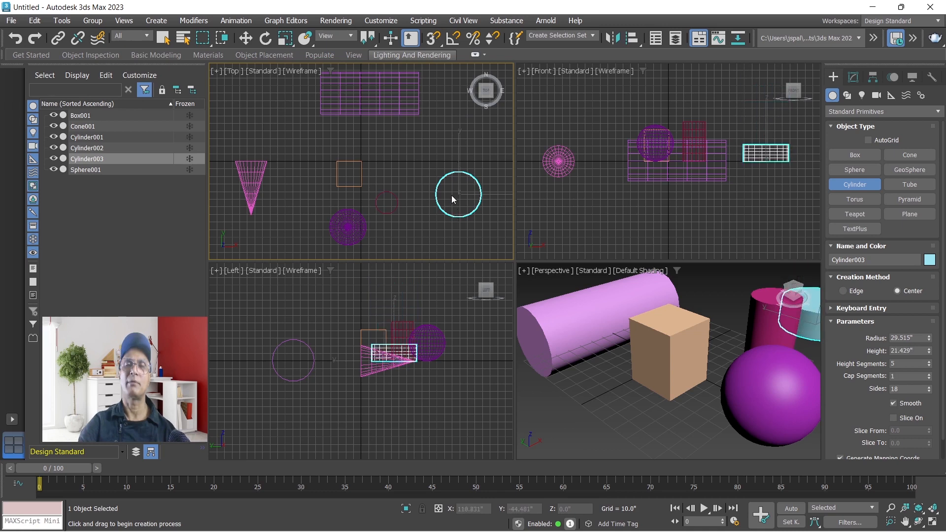
left_click(462, 124)
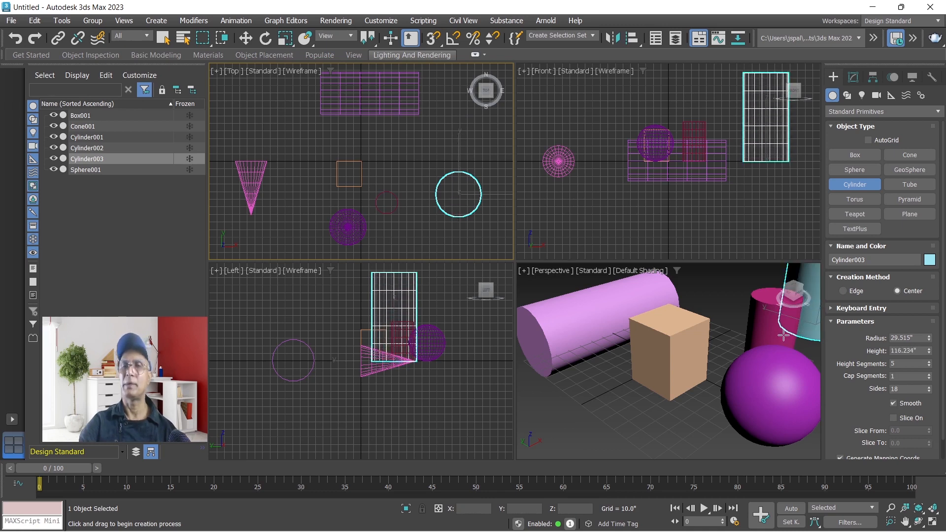
Step: Move the tall light blue cylinder near the grid origin, overlapping the box, at about X -1 and Y 4 inches, and leave it selected
key("w")
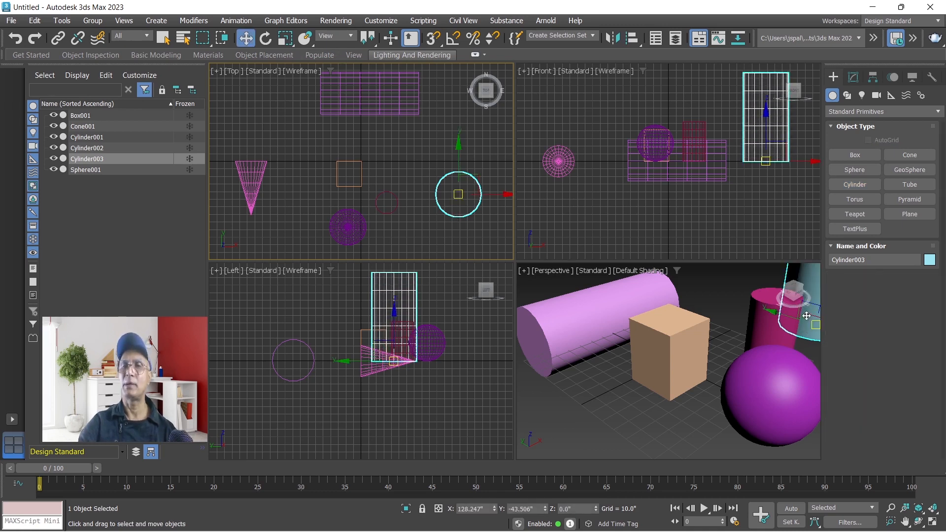
left_click_drag(806, 318, 597, 355)
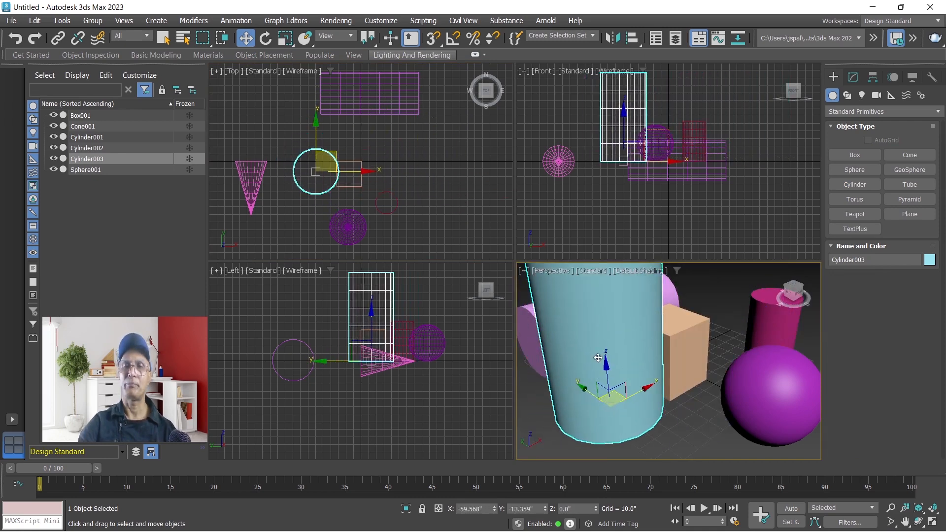
scroll(615, 317, "down", 6)
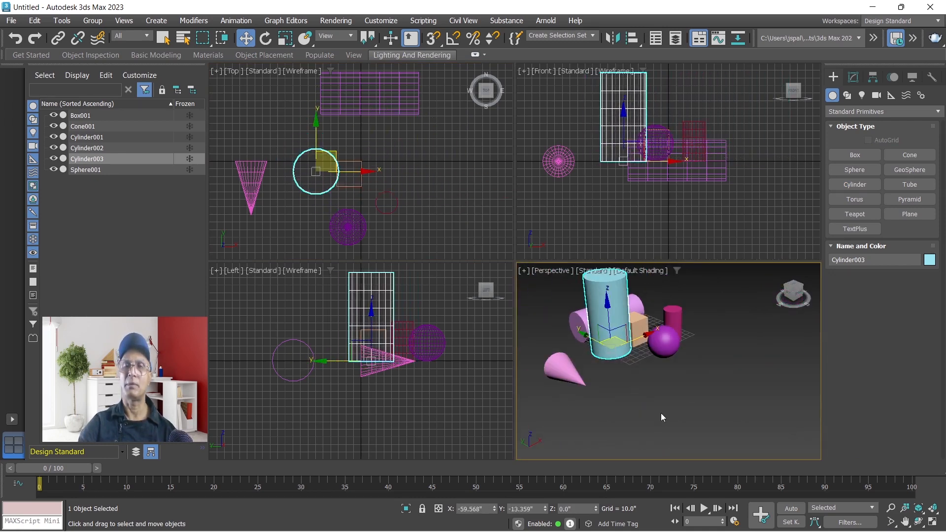
middle_click_drag(652, 399, 656, 447)
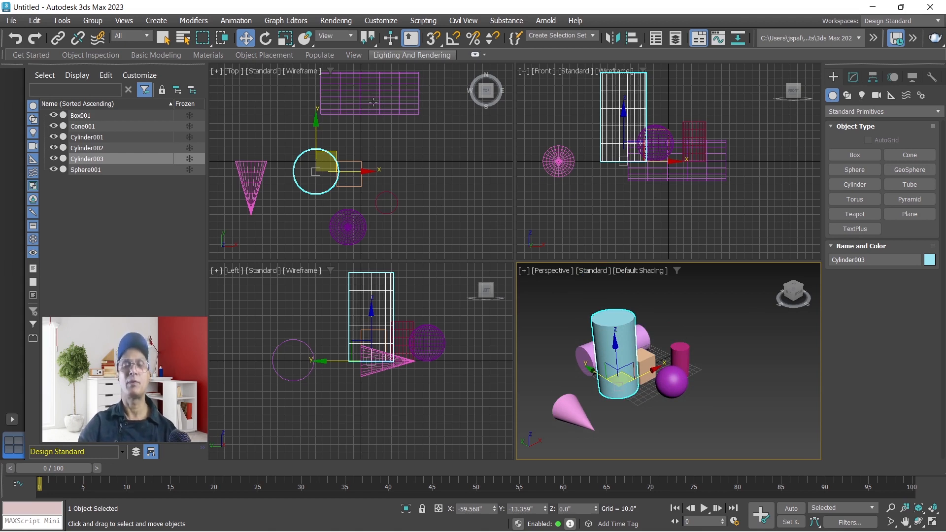
left_click(315, 174)
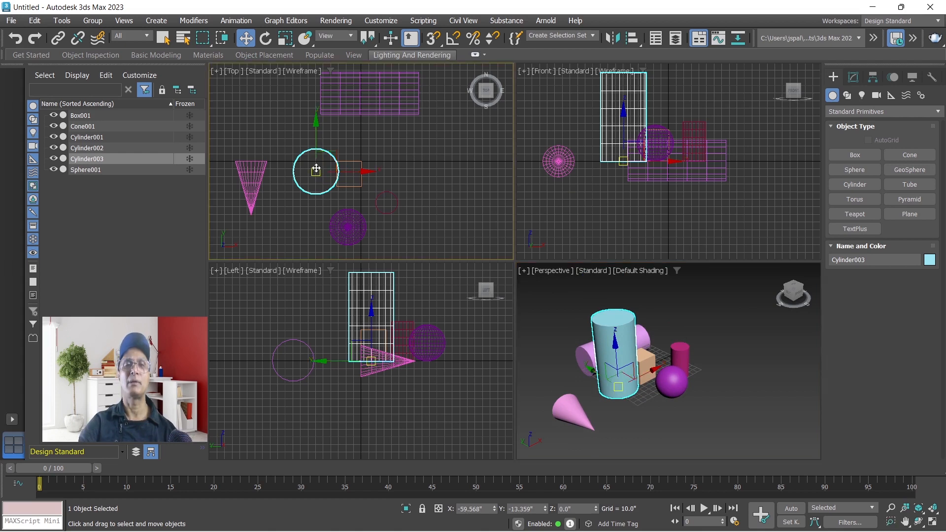
left_click_drag(317, 166, 377, 163)
left_click_drag(388, 208, 360, 158)
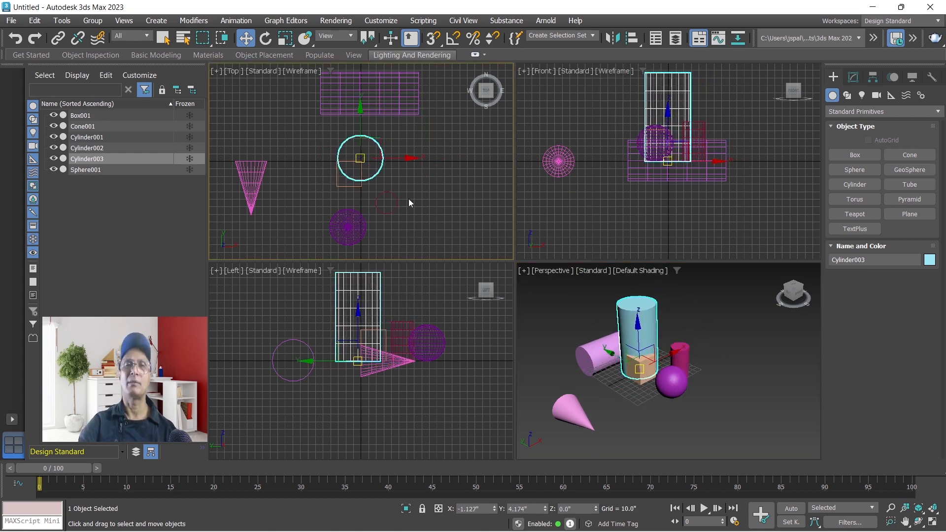
left_click(604, 200)
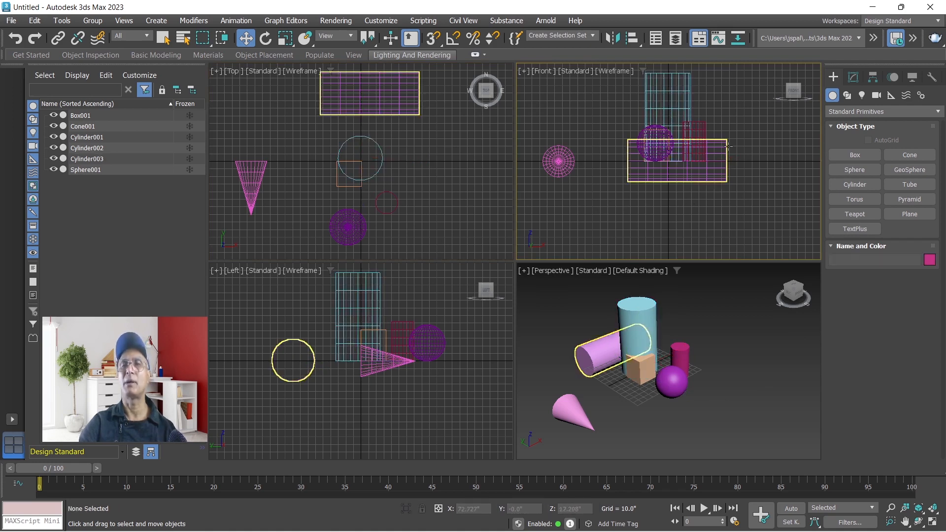
left_click(639, 334)
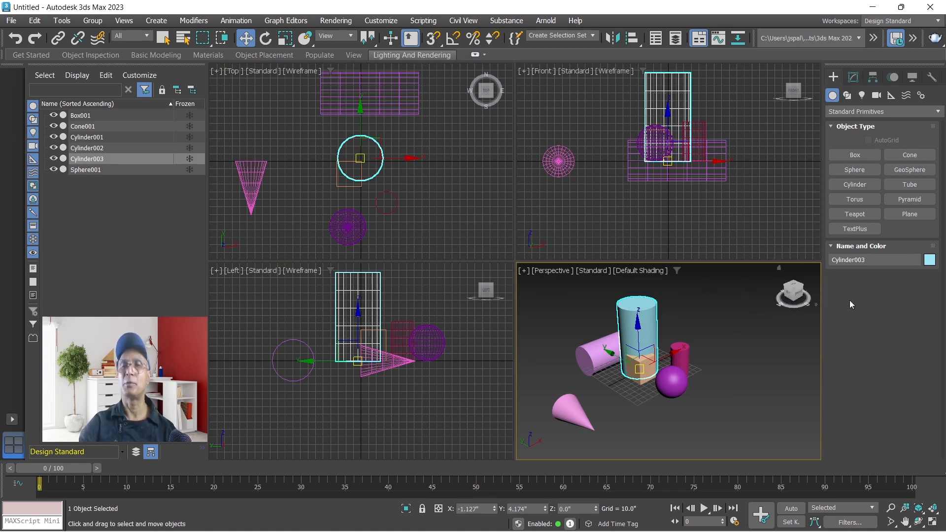
Step: Create a tube in the Perspective viewport beyond the sphere, with radii of about 30 and 52 inches and a height of about 119 inches
left_click(910, 184)
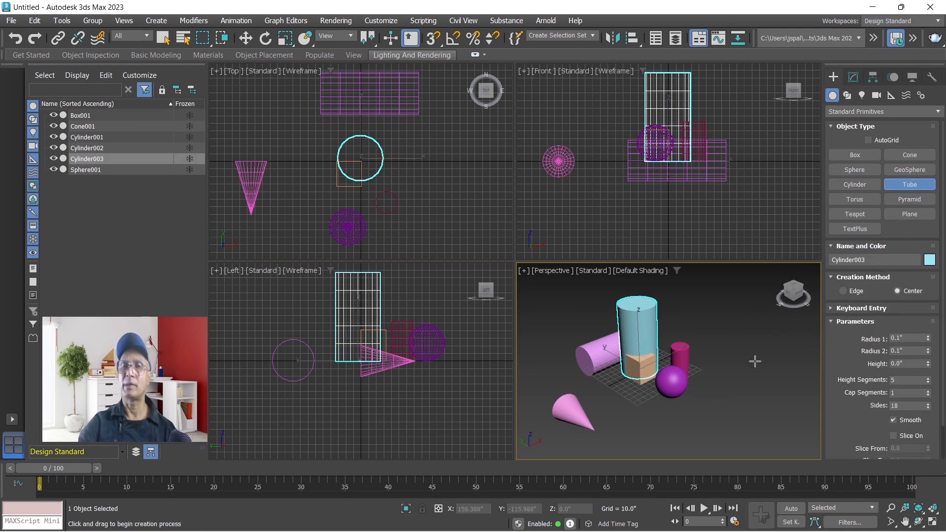
left_click_drag(744, 379, 752, 389)
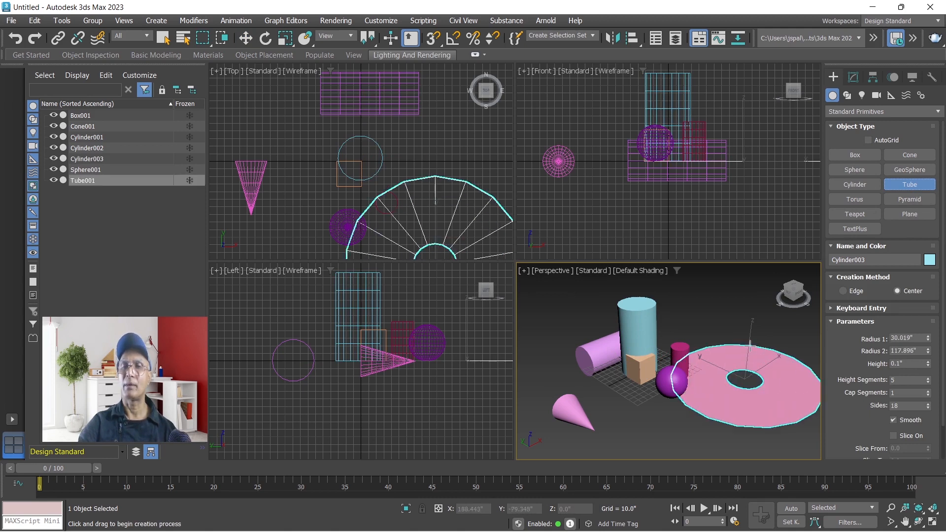
left_click(749, 365)
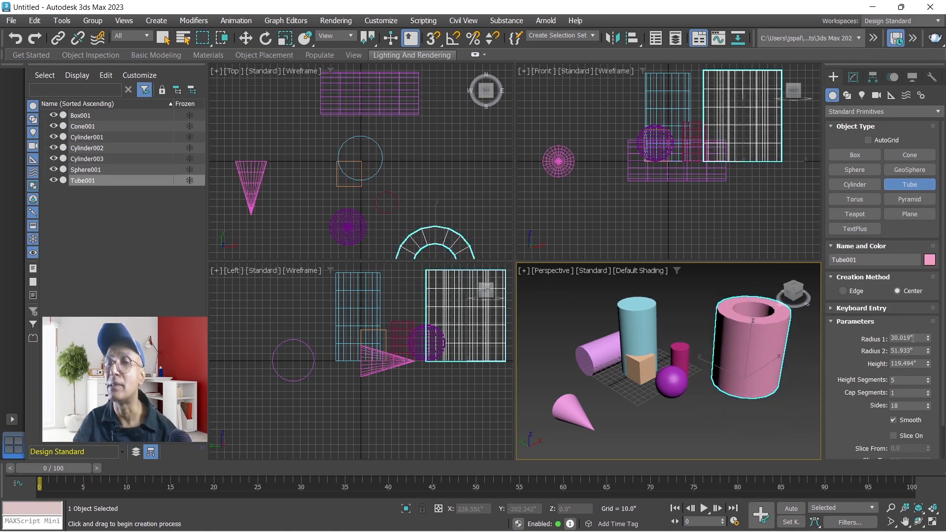
Step: Set the tube's height to 3 inches and inspect the flat ring up close in the Perspective viewport
left_click_drag(924, 338, 857, 335)
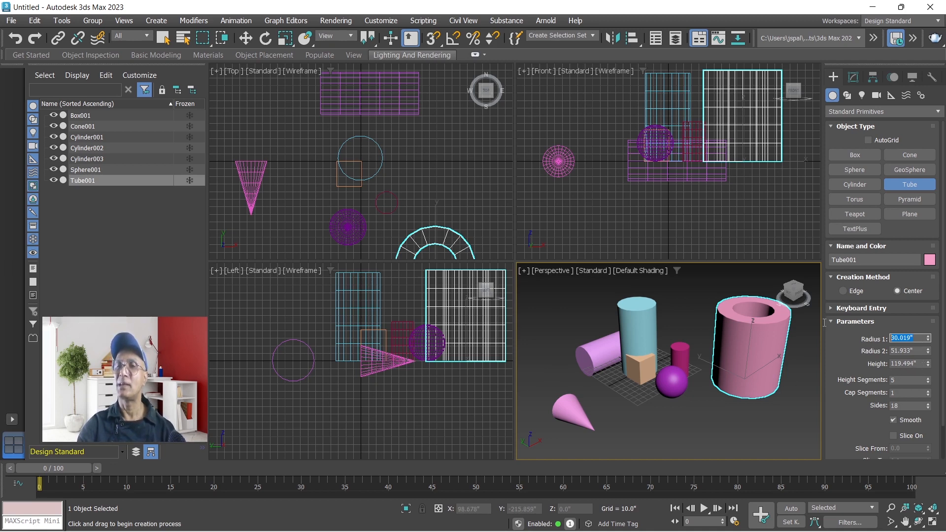
double_click(919, 364)
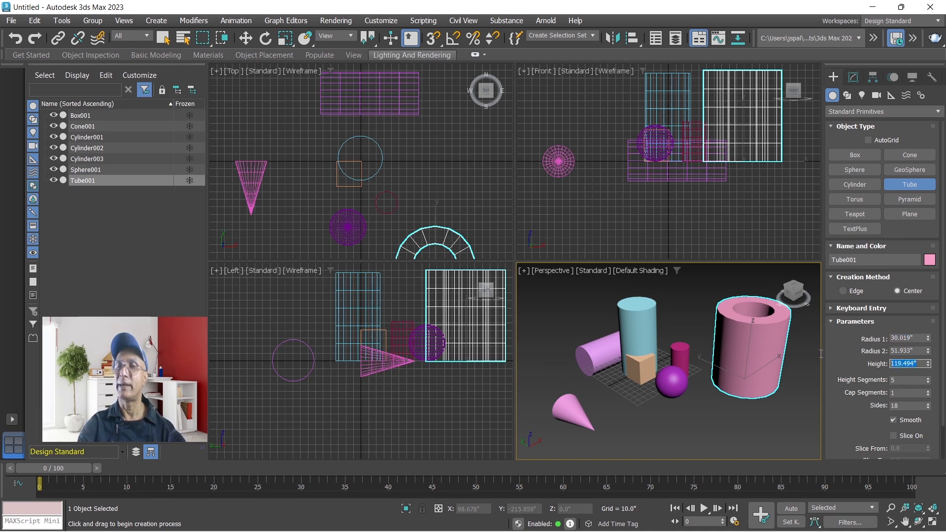
type("3")
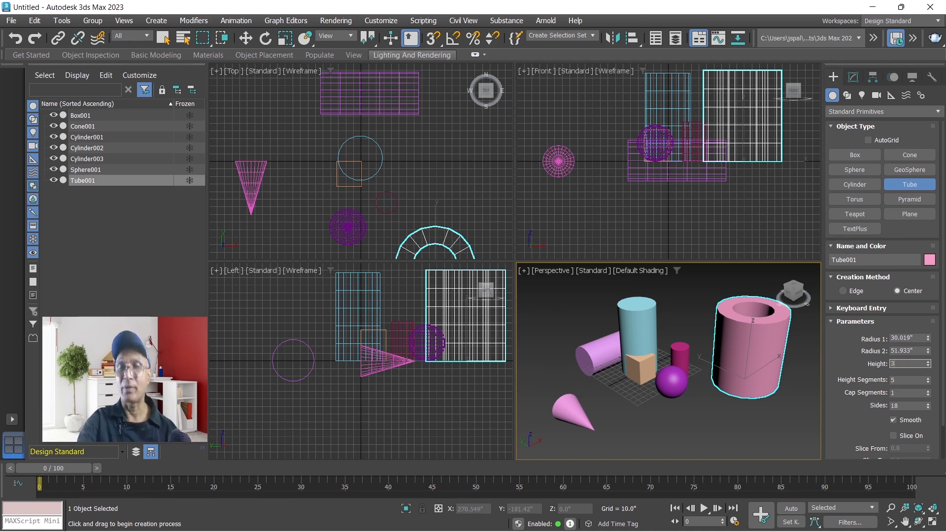
key("Return")
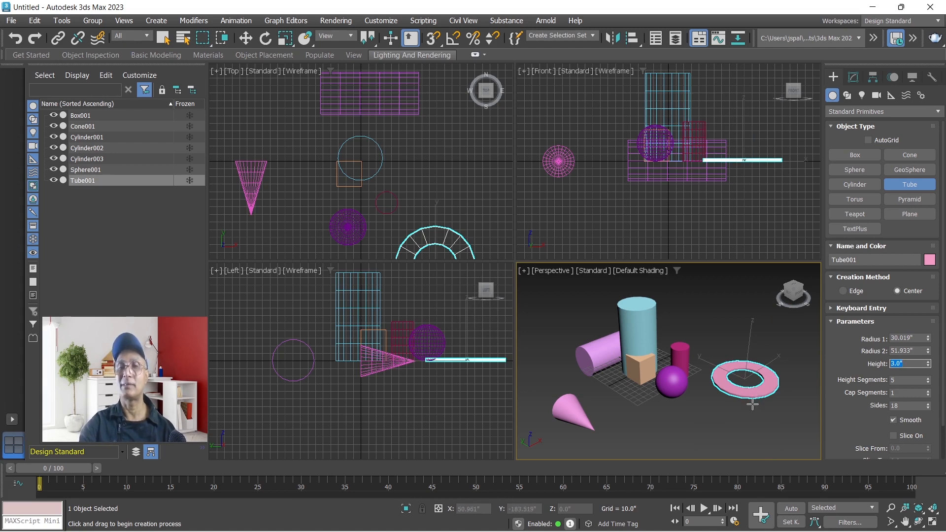
scroll(754, 399, "up", 8)
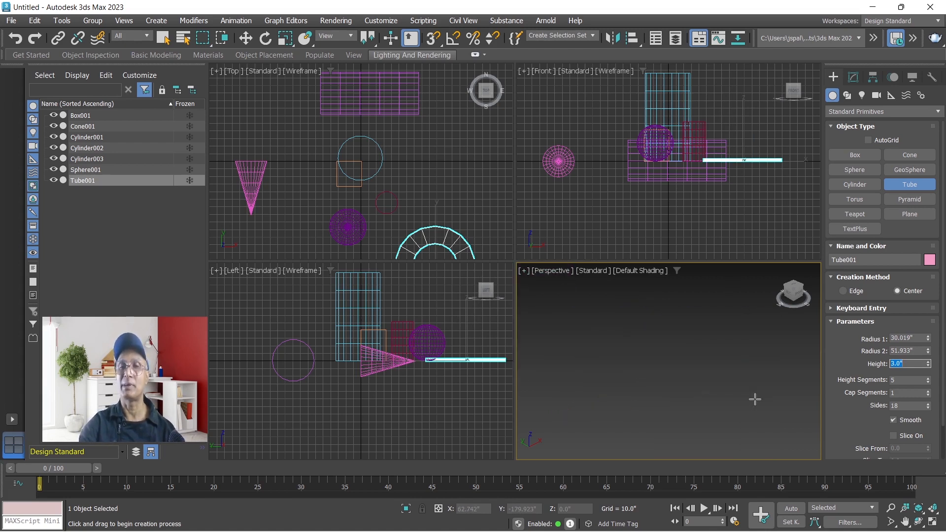
scroll(754, 399, "down", 2)
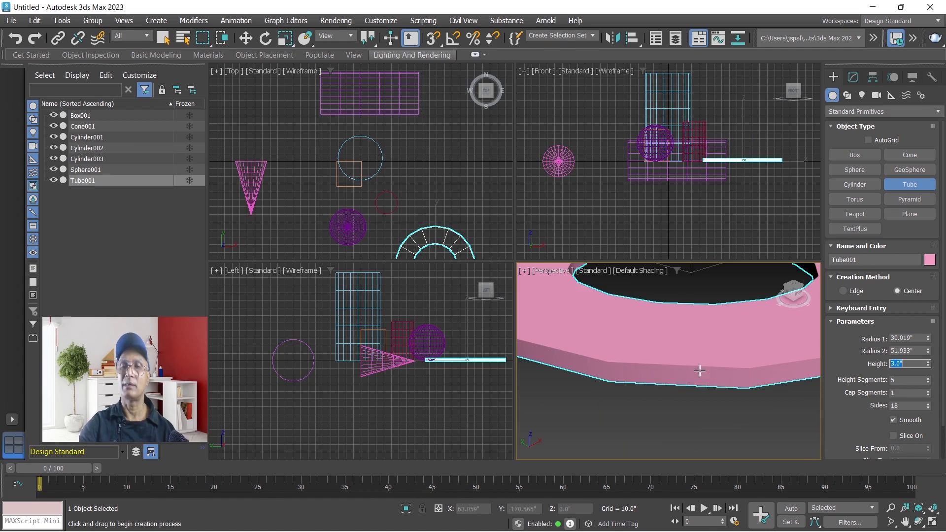
scroll(700, 371, "down", 6)
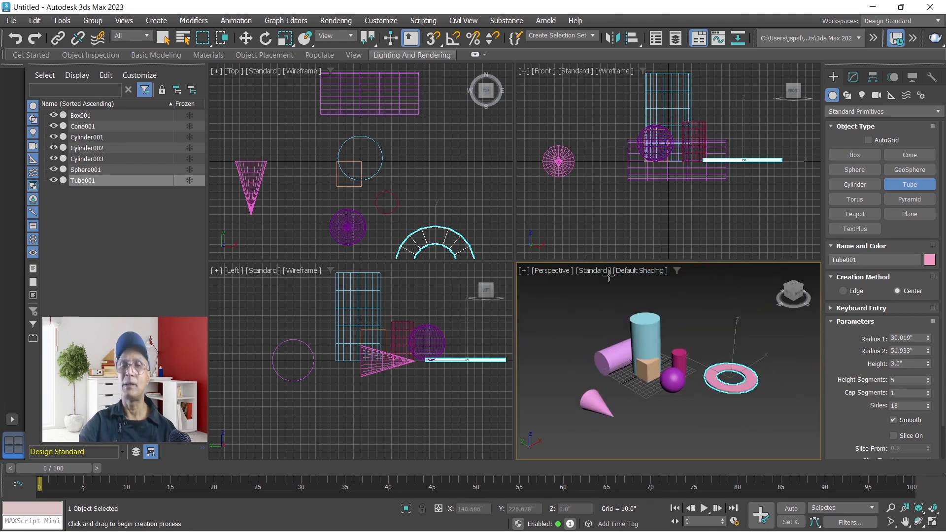
Step: Set the tall light blue cylinder to 15 height segments, 29 cap segments and 28 sides
left_click(245, 39)
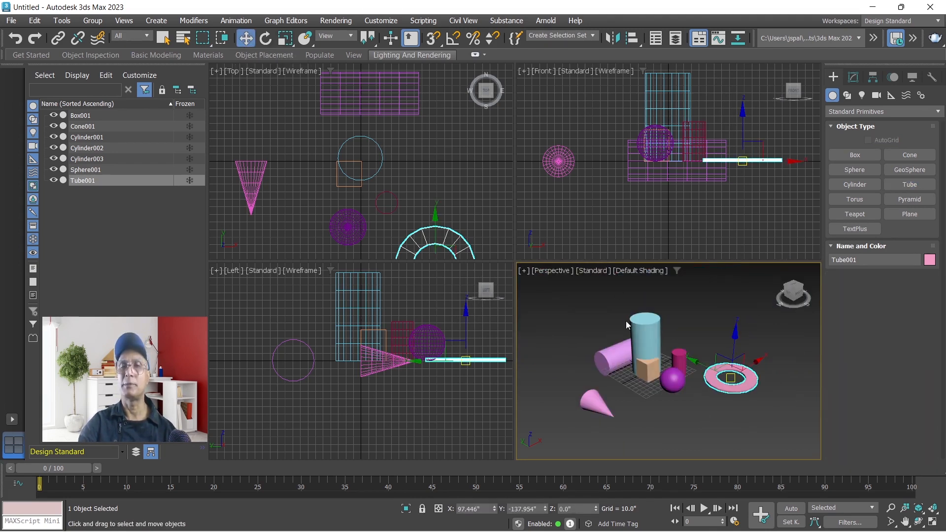
left_click(638, 335)
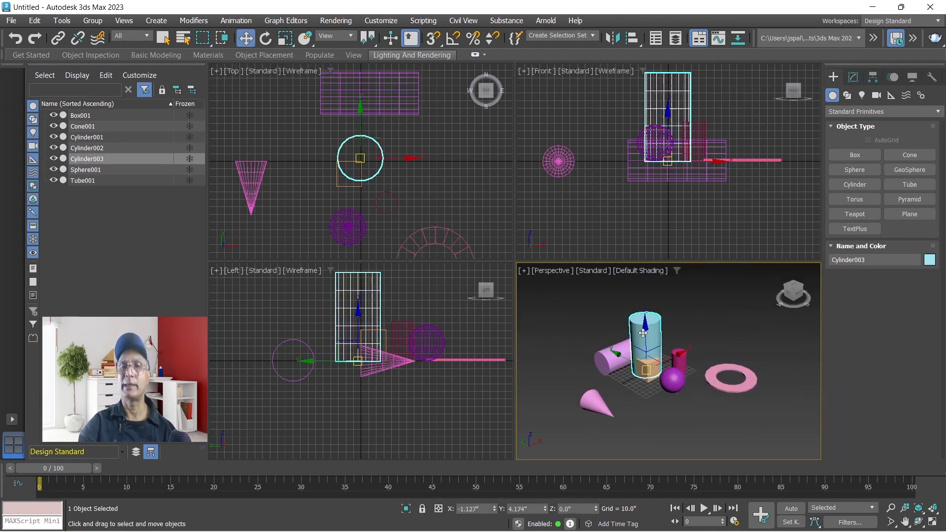
left_click(852, 78)
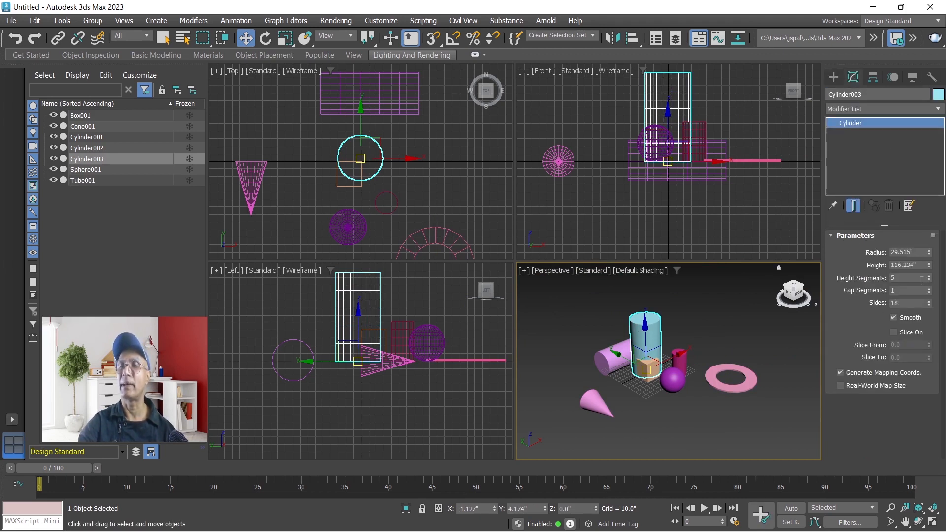
mouse_move(929, 279)
left_mouse_down()
mouse_move(925, 261)
mouse_move(929, 289)
mouse_move(929, 277)
left_mouse_up()
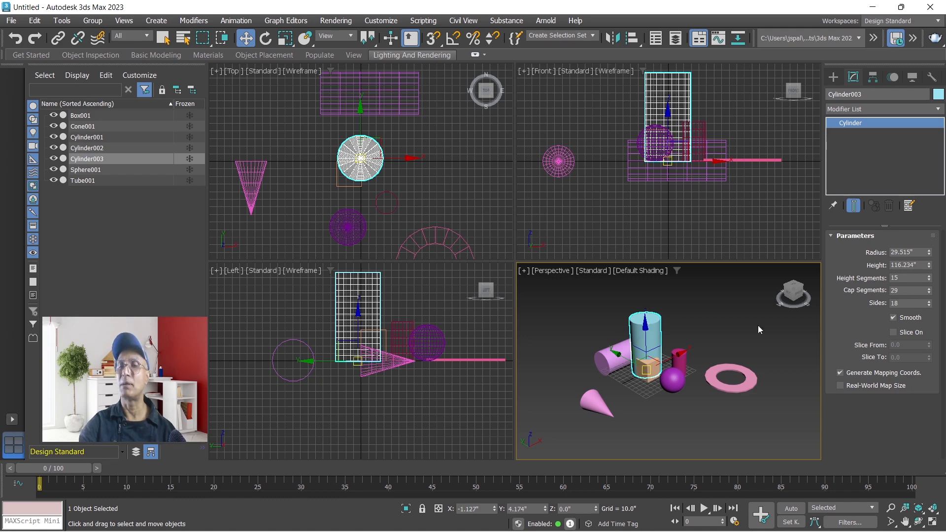
mouse_move(930, 302)
left_mouse_down()
mouse_move(931, 239)
mouse_move(938, 314)
mouse_move(943, 300)
left_mouse_up()
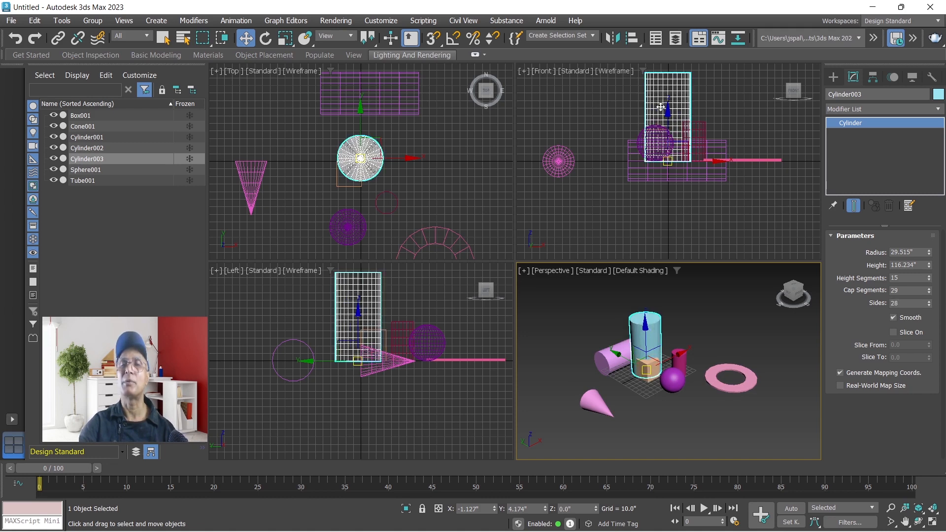
Step: Display the Perspective viewport with Wireframe Override, framed on the tall cylinder
scroll(632, 377, "up", 5)
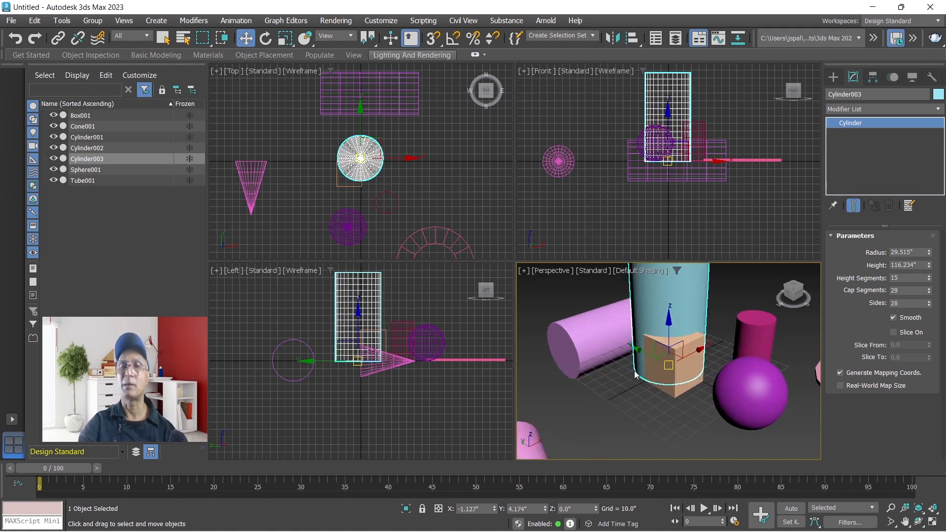
scroll(655, 409, "down", 2)
scroll(657, 422, "up", 2)
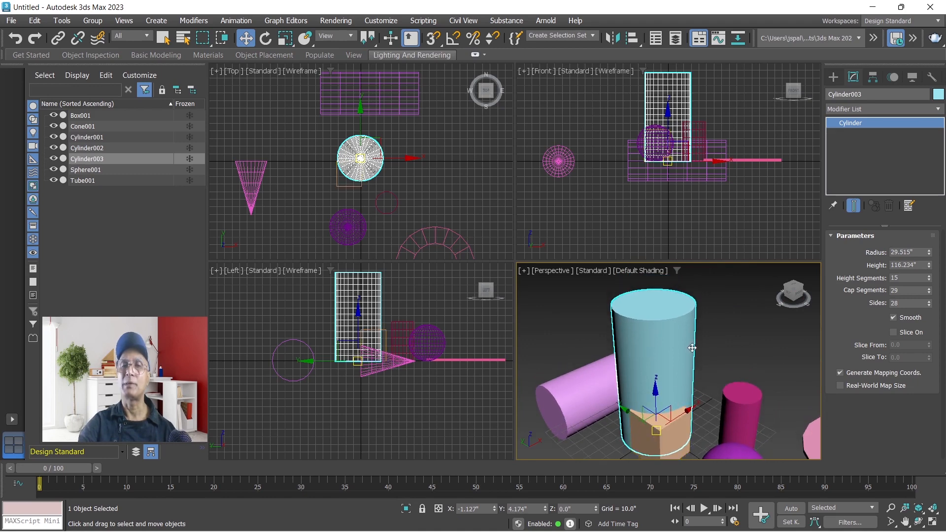
left_click(623, 270)
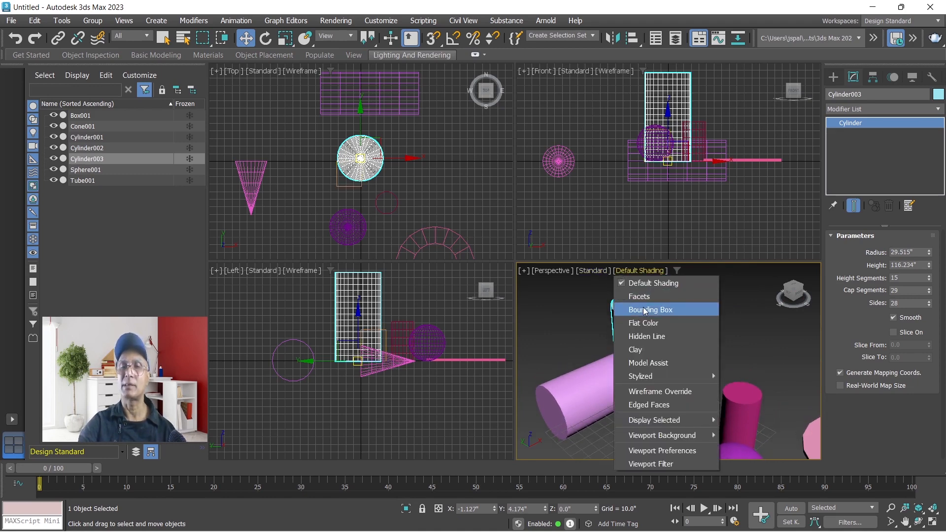
left_click(660, 391)
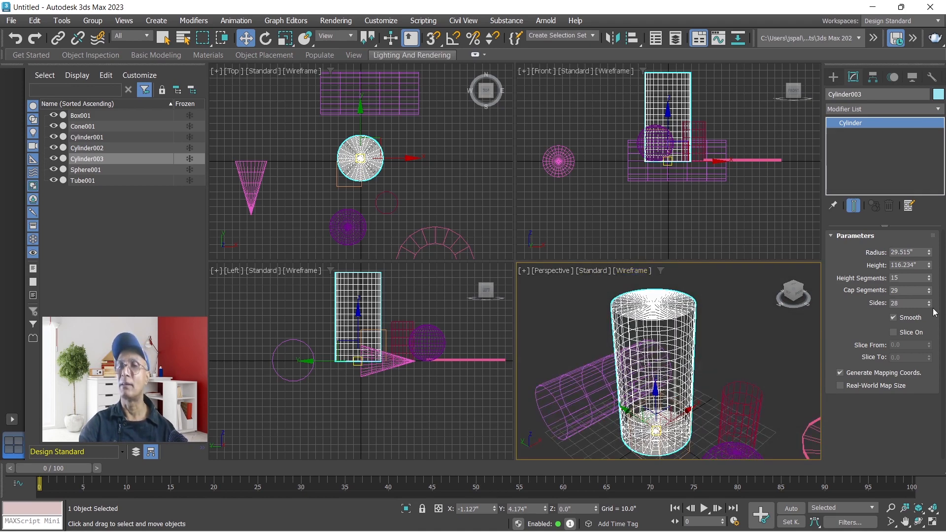
Step: Reduce the tall cylinder's mesh to 6 height segments, 8 cap segments and 9 sides
left_click_drag(929, 305, 932, 311)
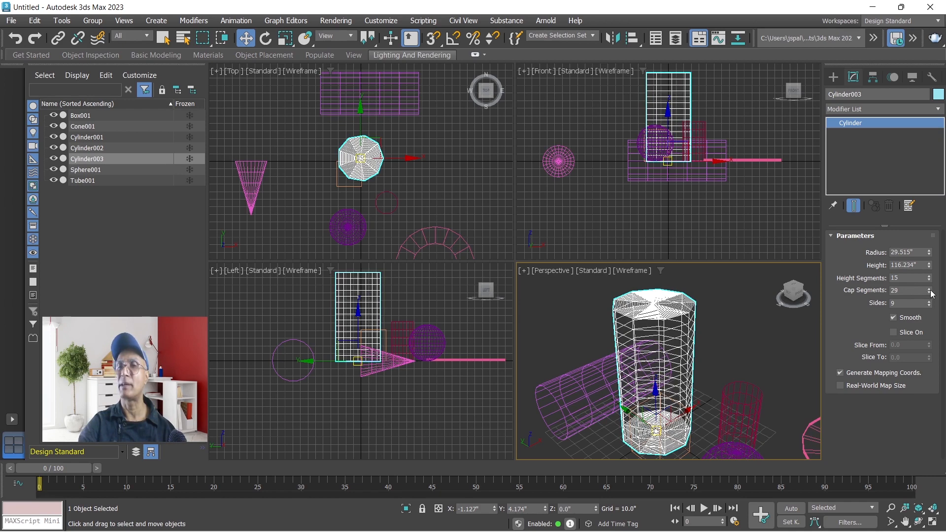
mouse_move(931, 294)
left_mouse_down()
mouse_move(934, 306)
mouse_move(934, 279)
left_mouse_up()
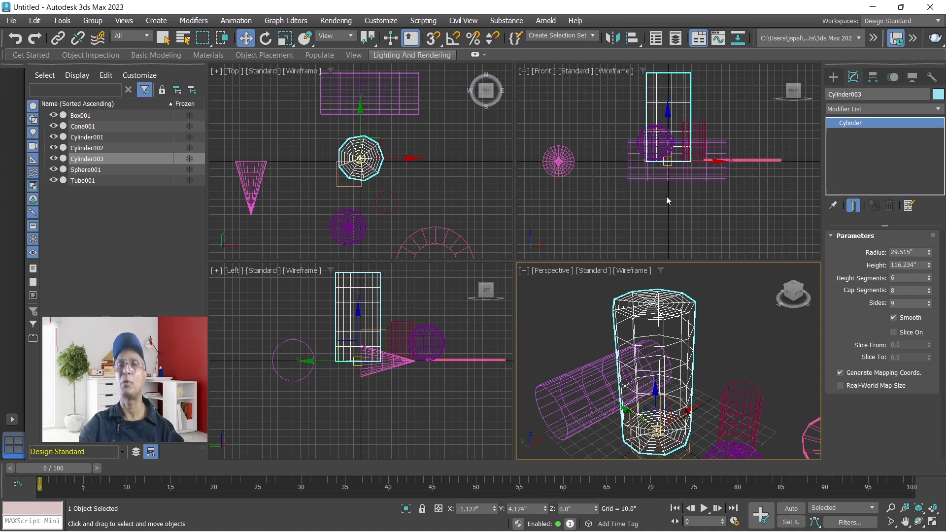
Step: Enable slicing on the tall cylinder and vary its slice start and end angles
left_click(893, 333)
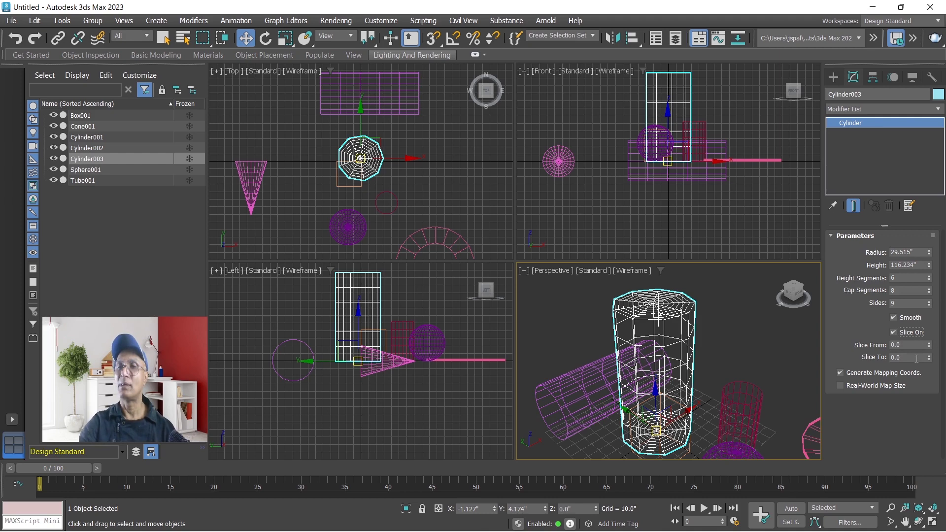
left_click_drag(929, 347, 942, 143)
left_click_drag(929, 357, 60, 456)
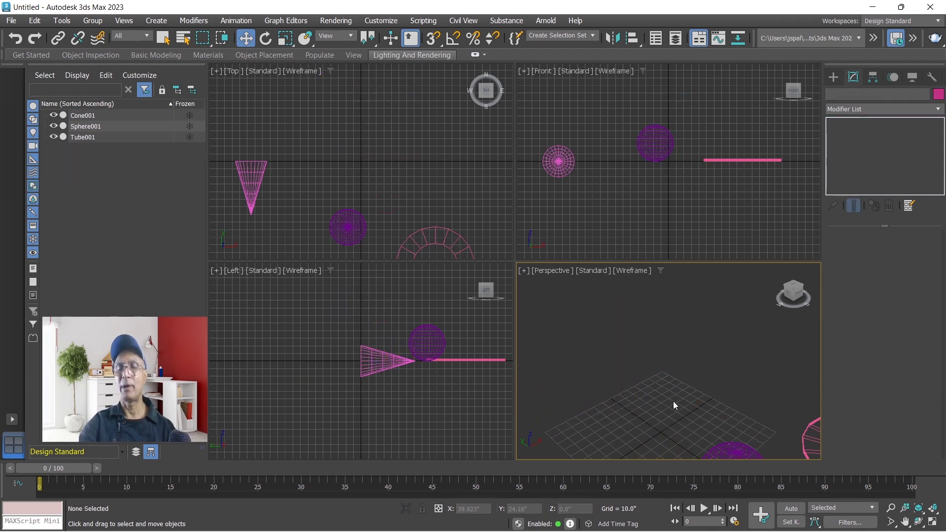
Step: Delete the sphere, the flat tube and the cone to empty the scene
scroll(672, 401, "up", 2)
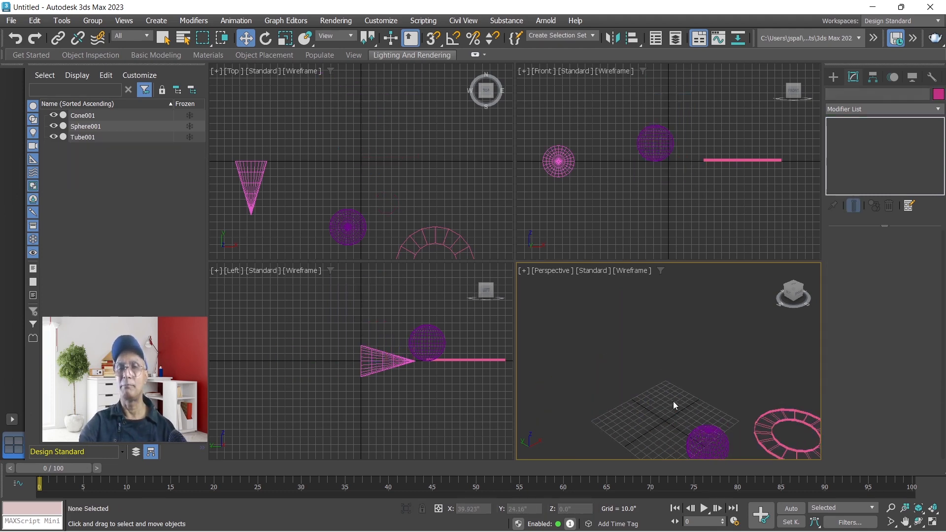
scroll(673, 401, "down", 2)
left_click(679, 382)
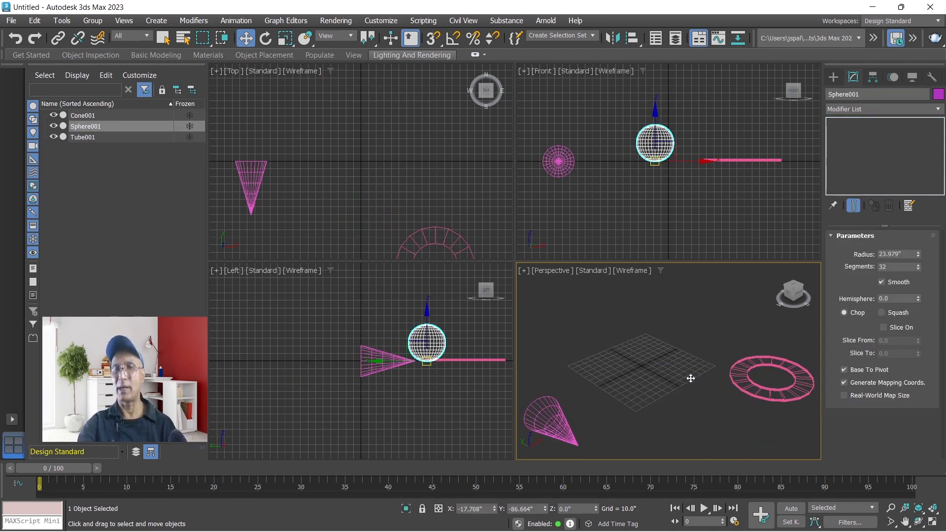
key("Delete")
left_click(749, 383)
key("Delete")
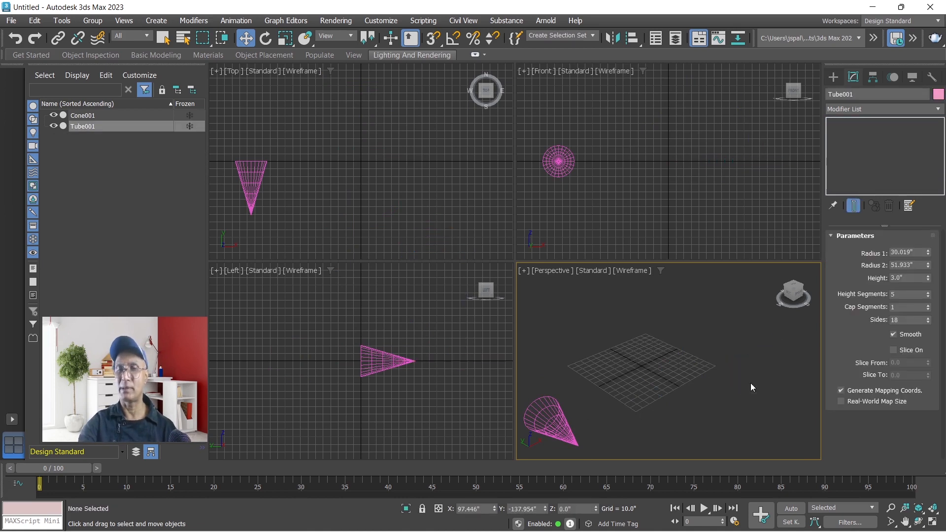
left_click(552, 414)
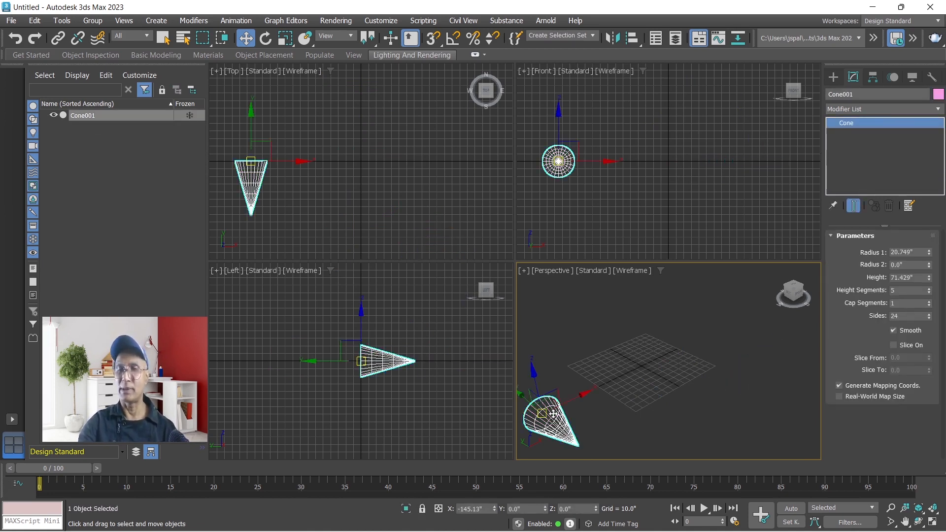
key("Delete")
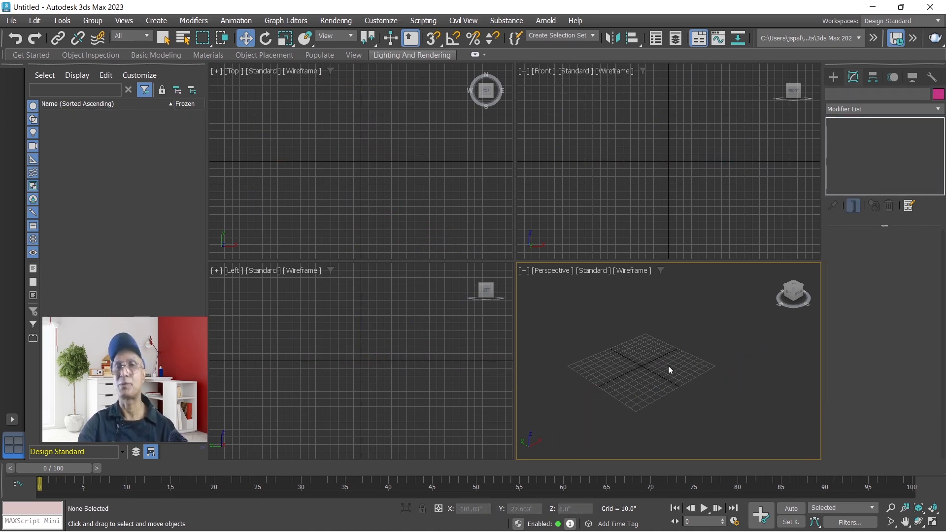
Step: Create a box about 56 by 46 by 38 inches in the Perspective viewport and display that view with Default Shading
scroll(631, 386, "up", 3)
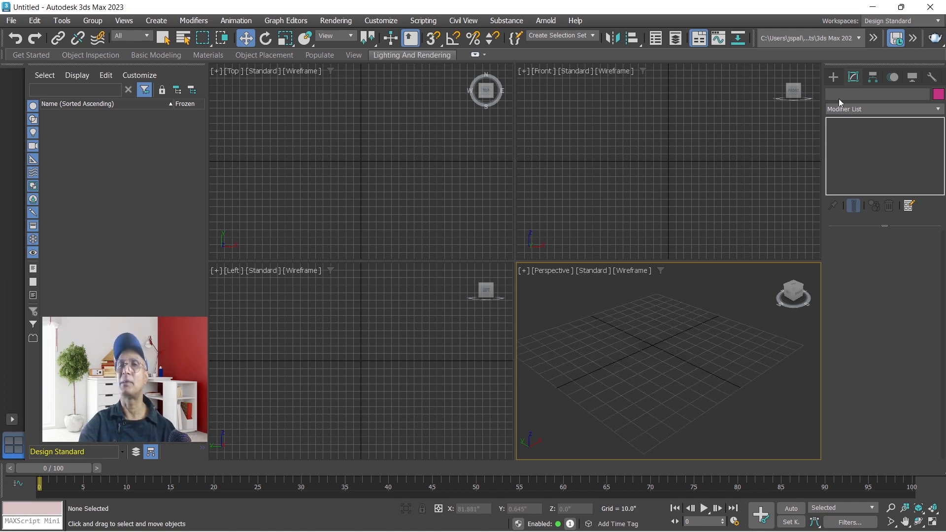
left_click(833, 77)
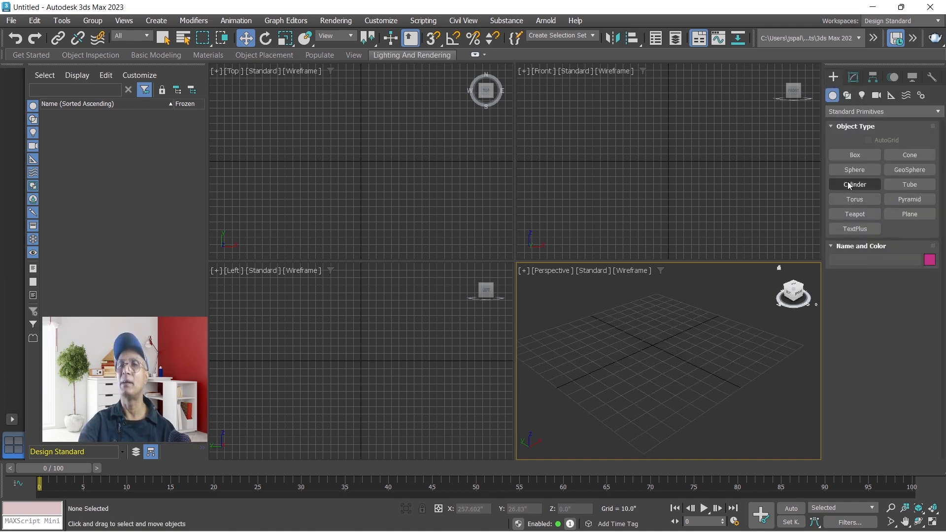
left_click(860, 155)
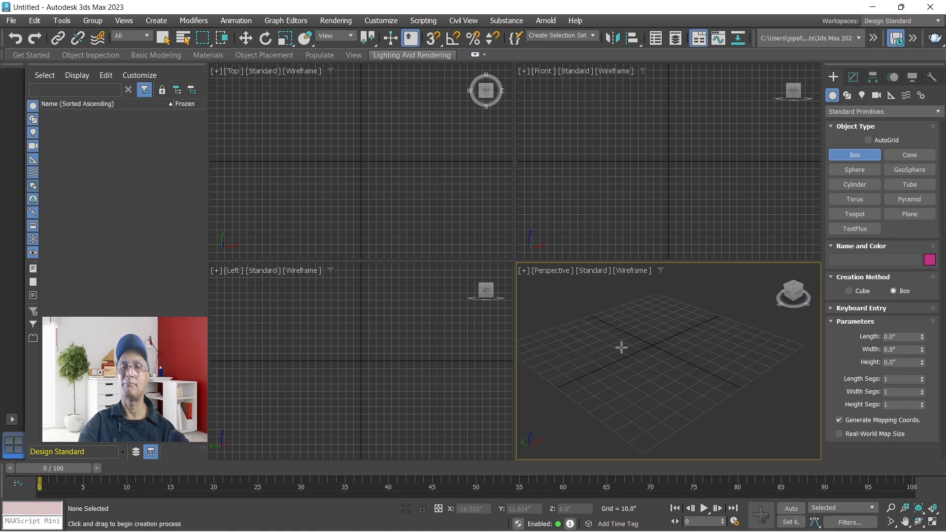
left_click_drag(622, 347, 628, 394)
left_click(633, 315)
left_click(632, 270)
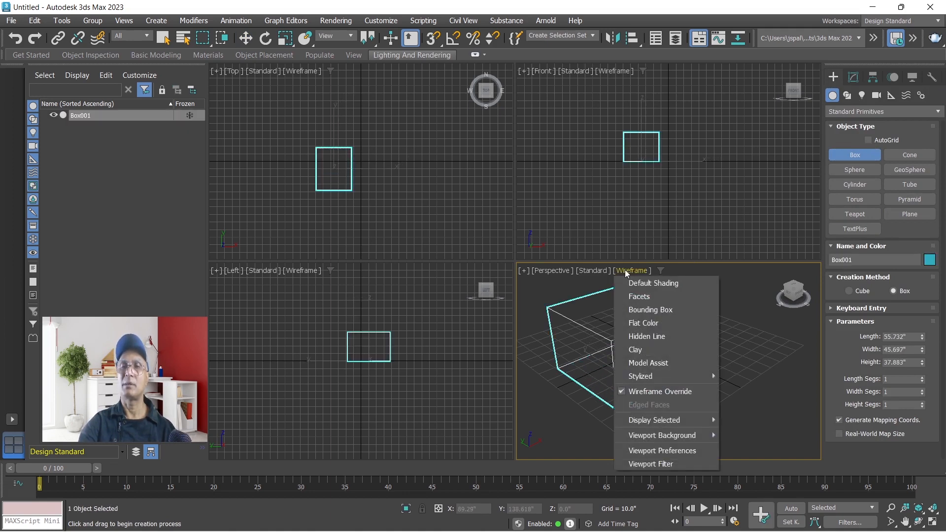
left_click(647, 282)
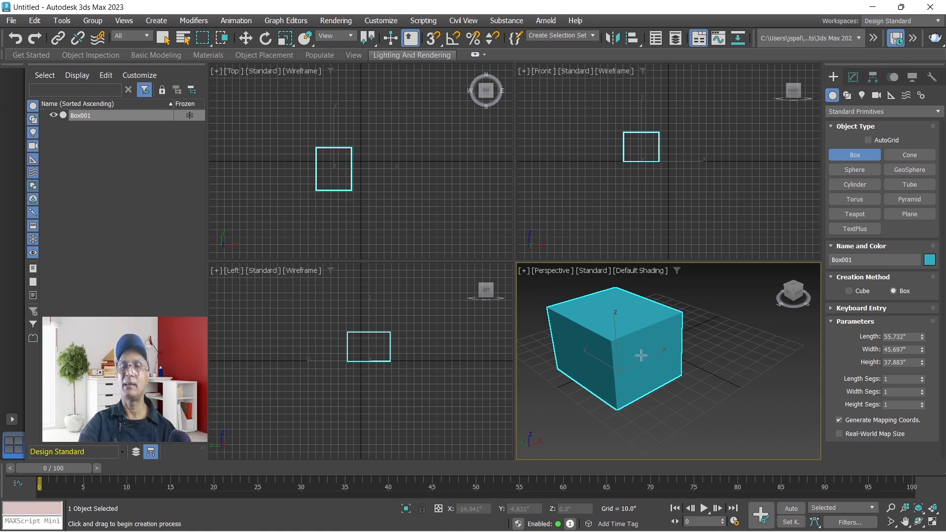
Step: With AutoGrid on, create cylinders of about 10-inch radius on the box's front face, about 64 inches long, and top face, about 9.5 inches high
left_click(868, 140)
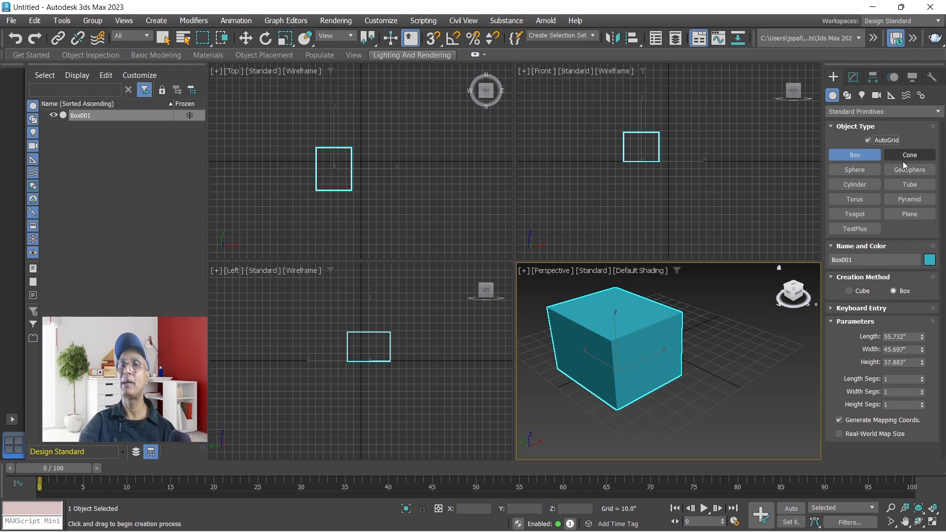
left_click(856, 183)
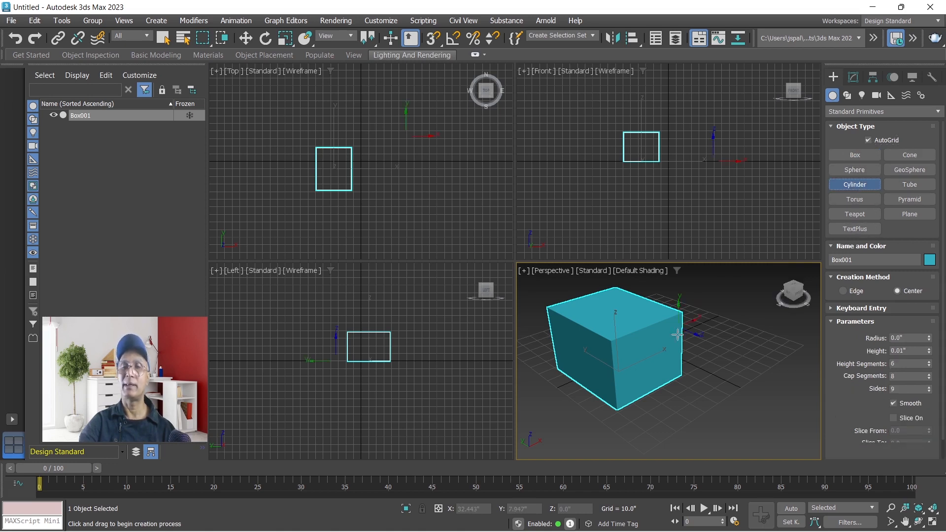
left_click(651, 357)
left_click_drag(651, 357, 661, 367)
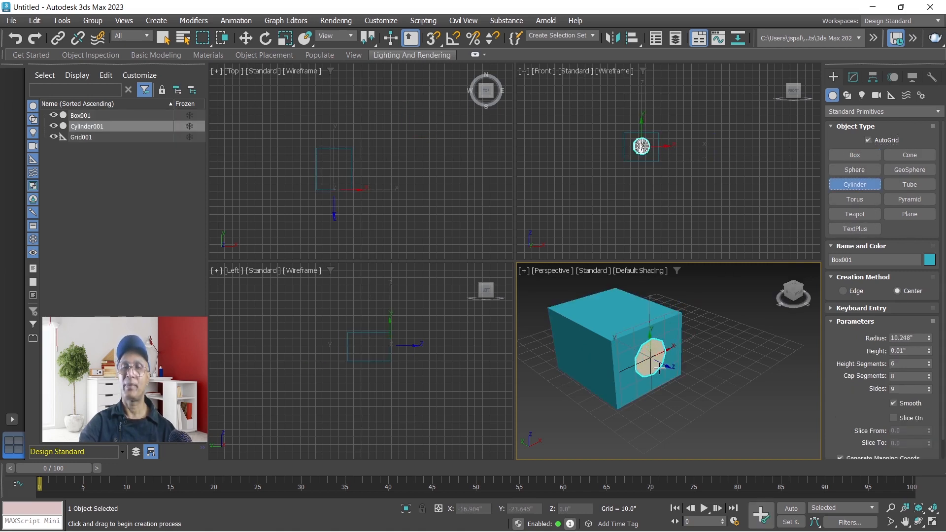
left_click(750, 458)
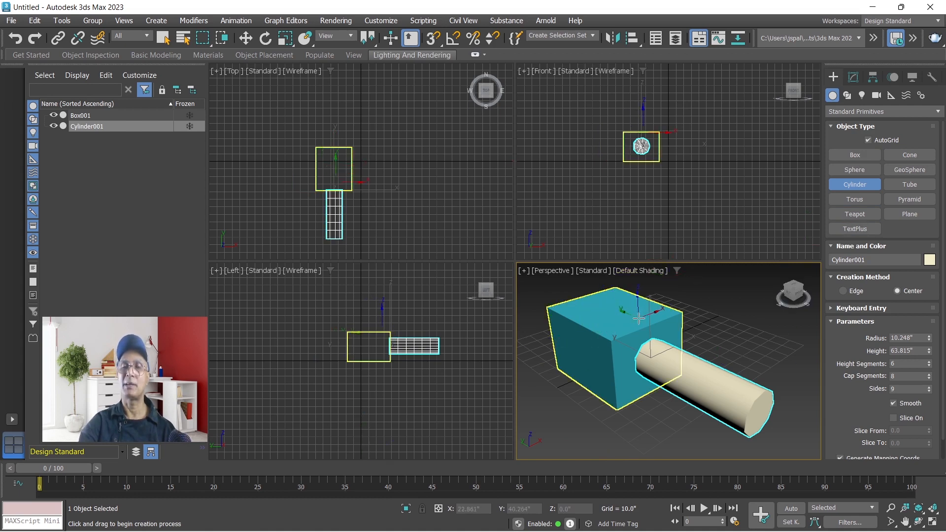
left_click_drag(625, 308, 641, 317)
left_click(640, 296)
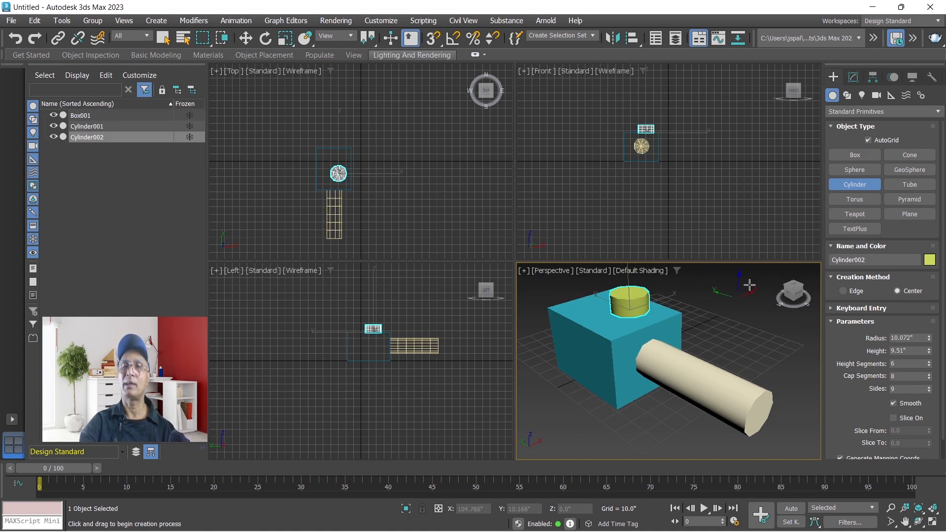
Step: Try creating a cylinder about 17 inches in radius and 32 inches high over the box's top with AutoGrid off, and delete it
left_click(868, 140)
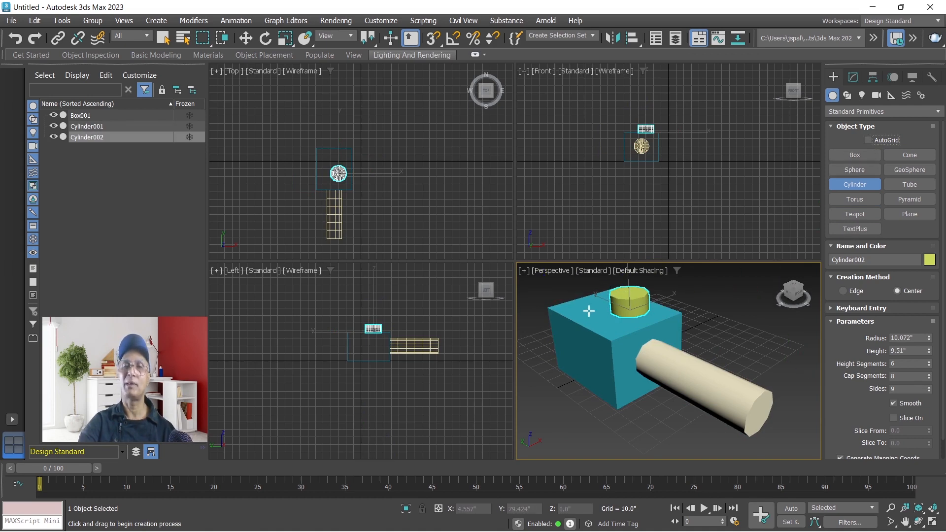
left_click_drag(588, 311, 599, 320)
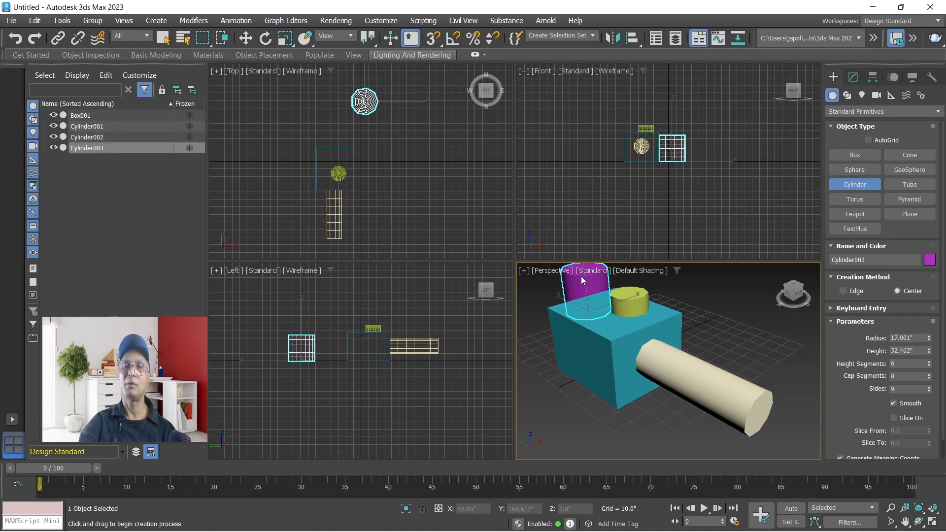
left_click(580, 278)
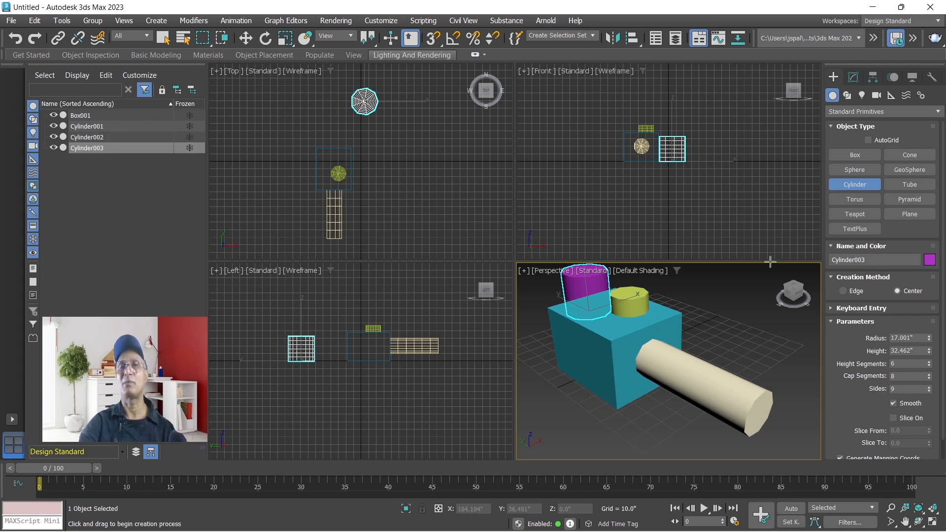
left_click(245, 38)
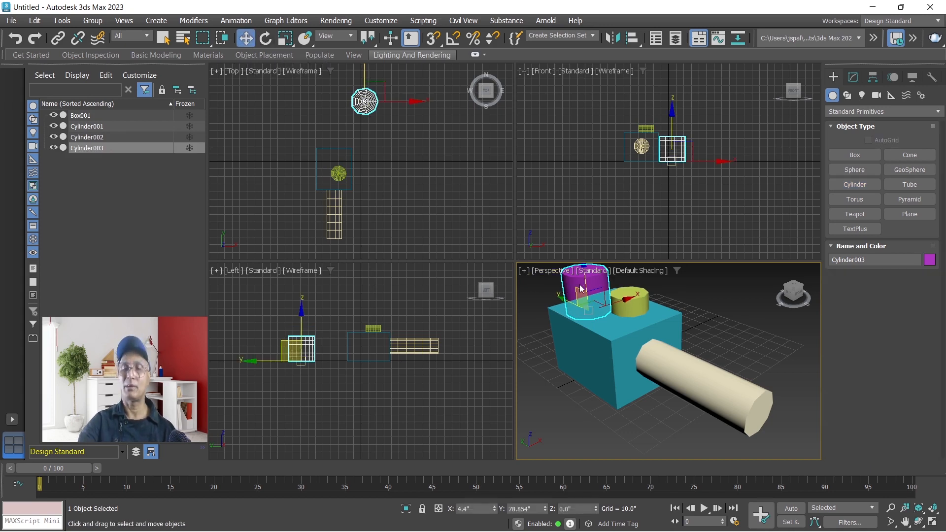
key("Delete")
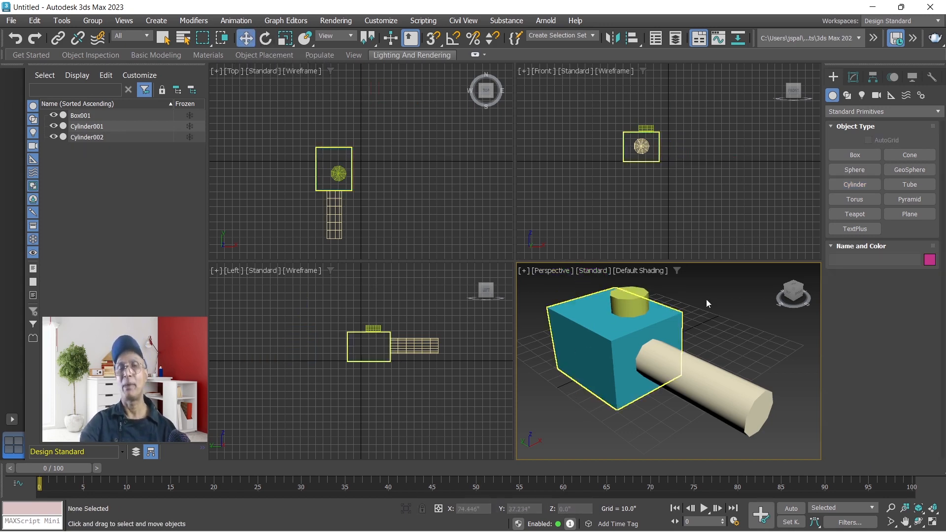
Step: Create a pointed cone on the box's side face with AutoGrid on, about 5.8 inches in base radius and 27 inches long
left_click(911, 156)
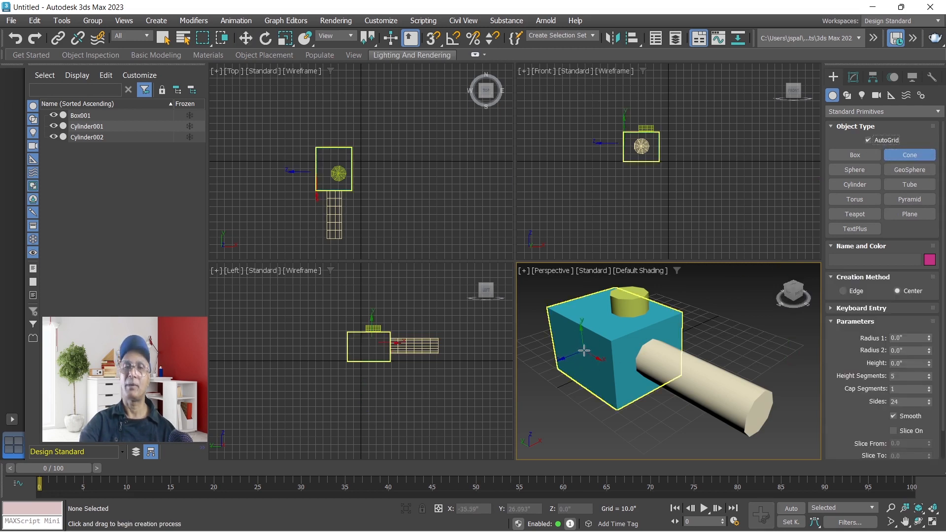
left_click_drag(585, 358, 591, 365)
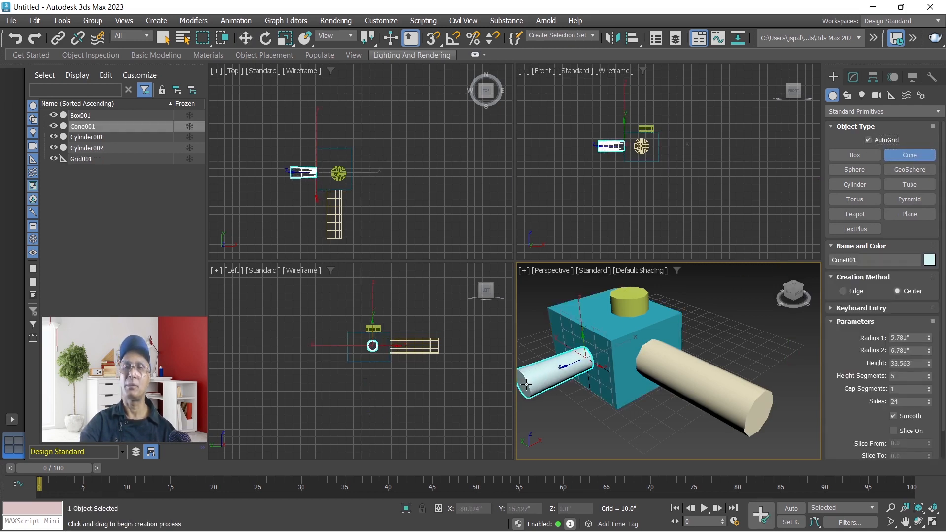
left_click(542, 382)
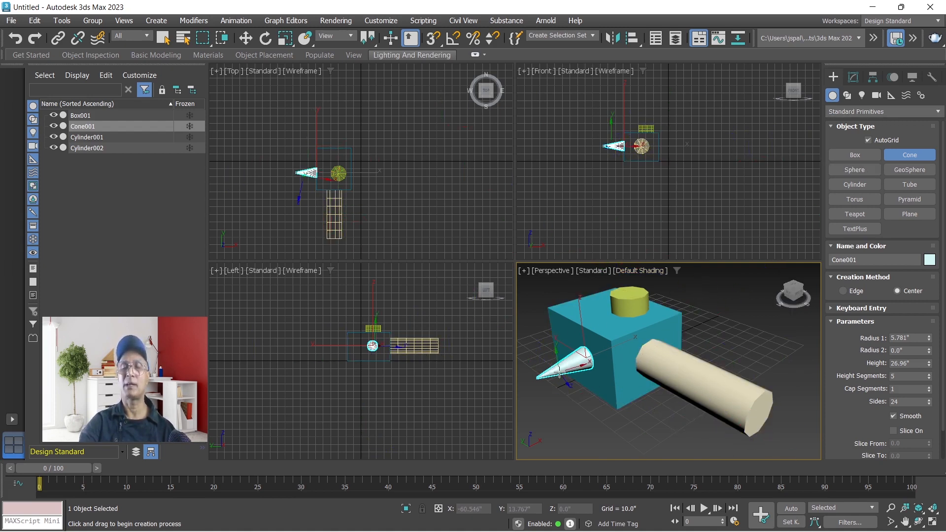
Step: Create a plane about 138 by 133 inches under the box with AutoGrid off, and set its length segments to 72
left_click(868, 142)
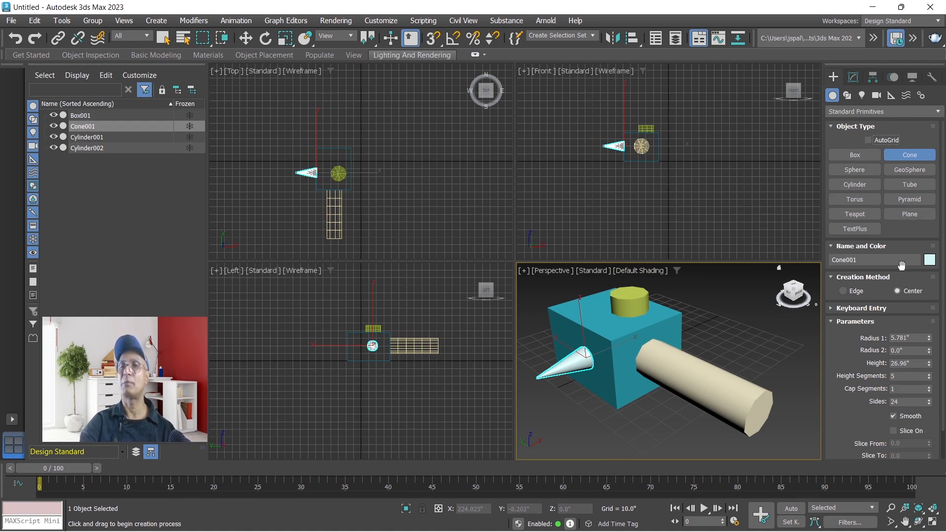
left_click(910, 215)
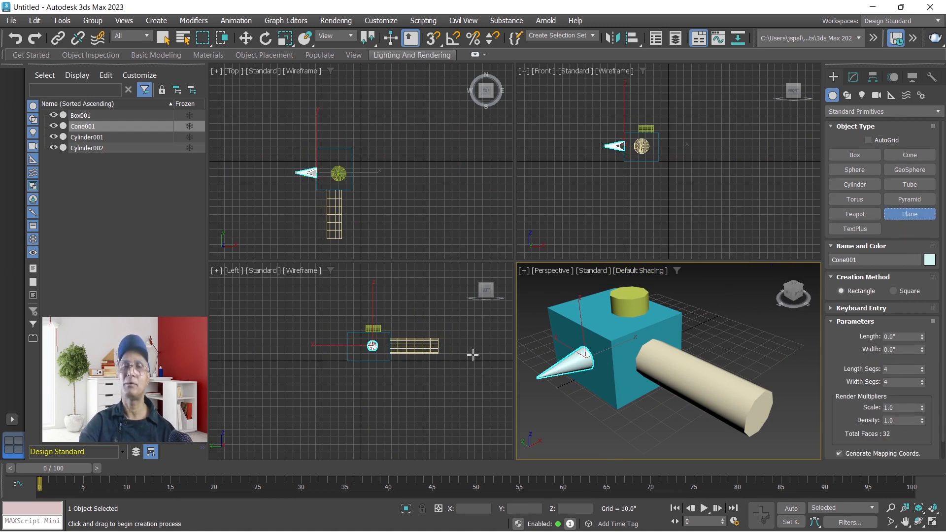
left_click_drag(519, 339, 804, 342)
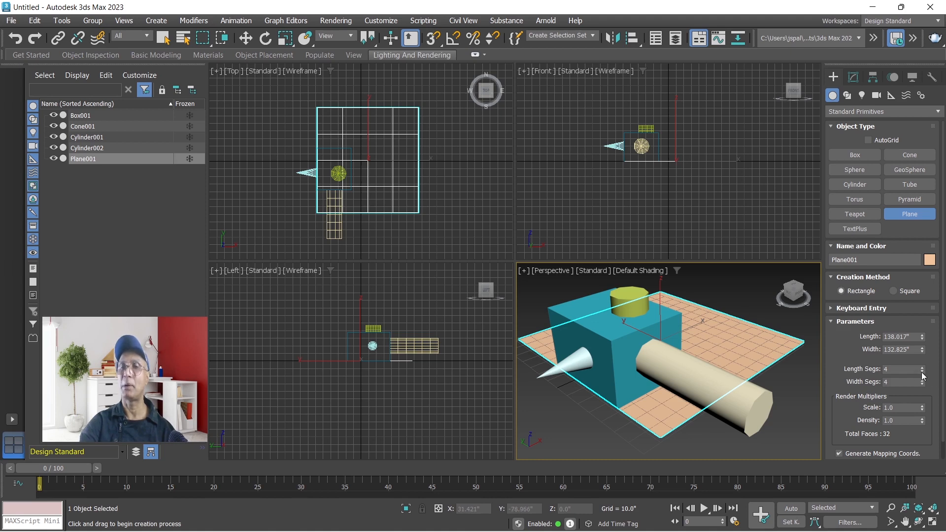
left_click_drag(921, 369, 931, 330)
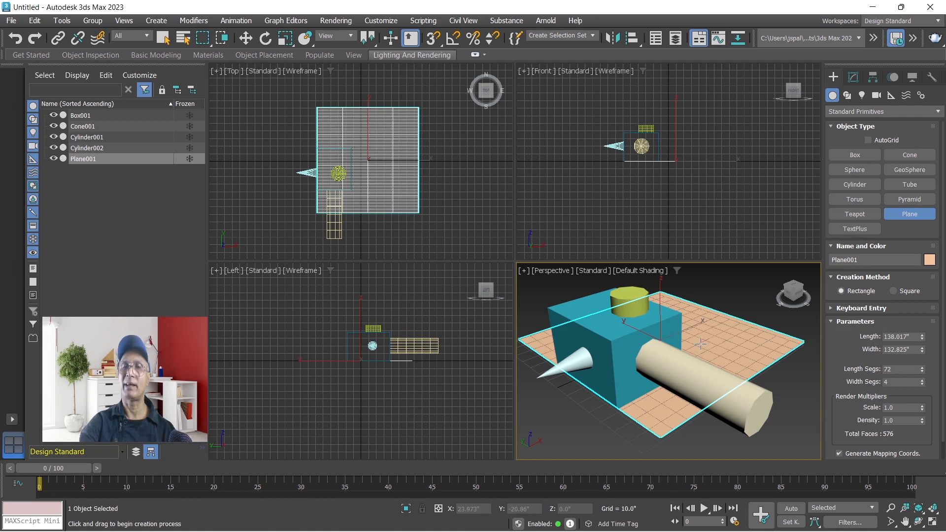
Step: Try Facets and Bounding Box shading in the perspective viewport
left_click(589, 271)
left_click(643, 271)
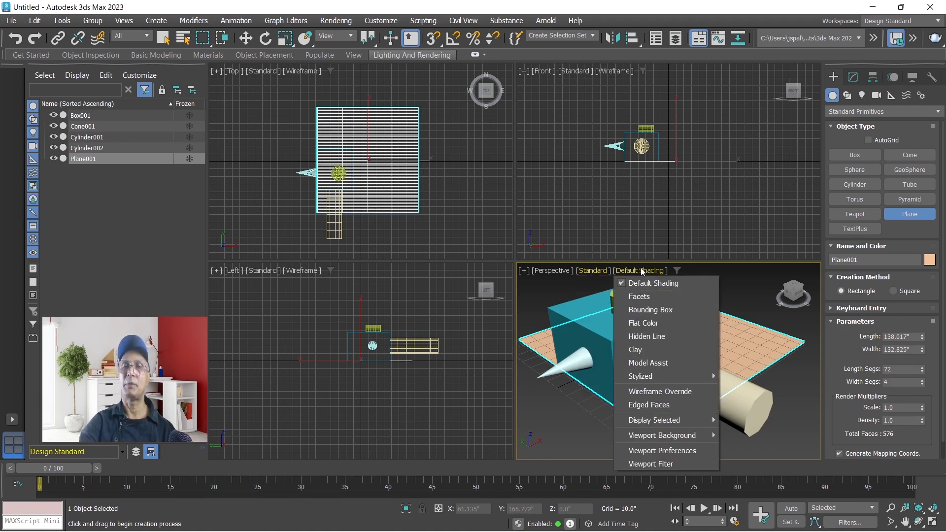
left_click(643, 296)
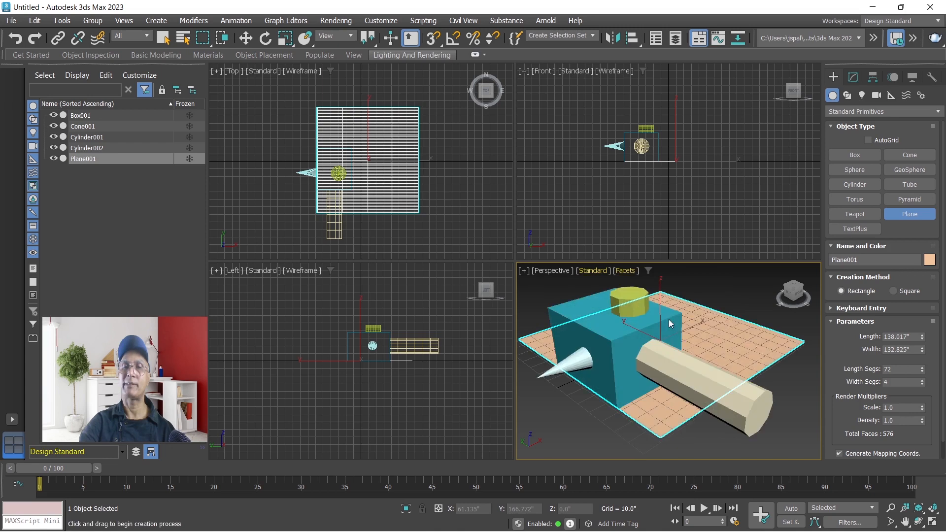
left_click(623, 271)
left_click(639, 309)
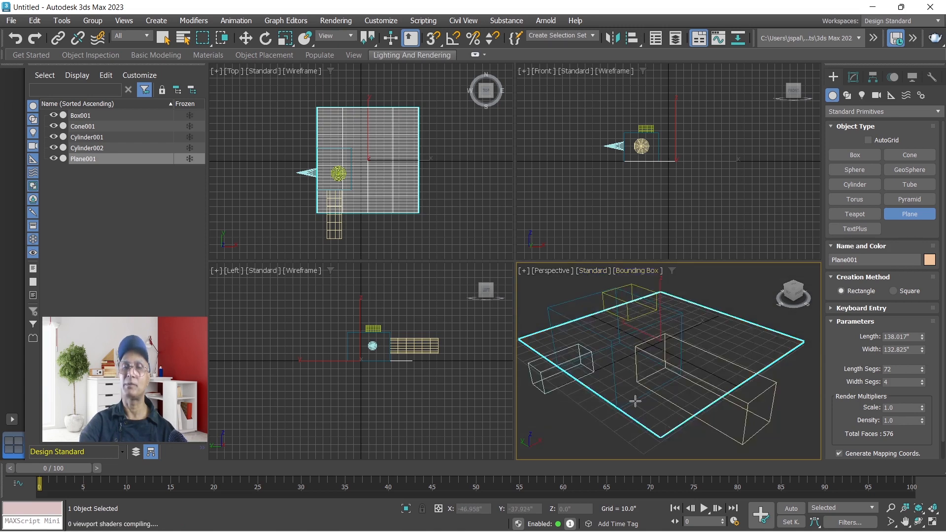
Step: Turn on Edged Faces and Wireframe Override in the perspective viewport, and adjust the plane's length
left_click(644, 271)
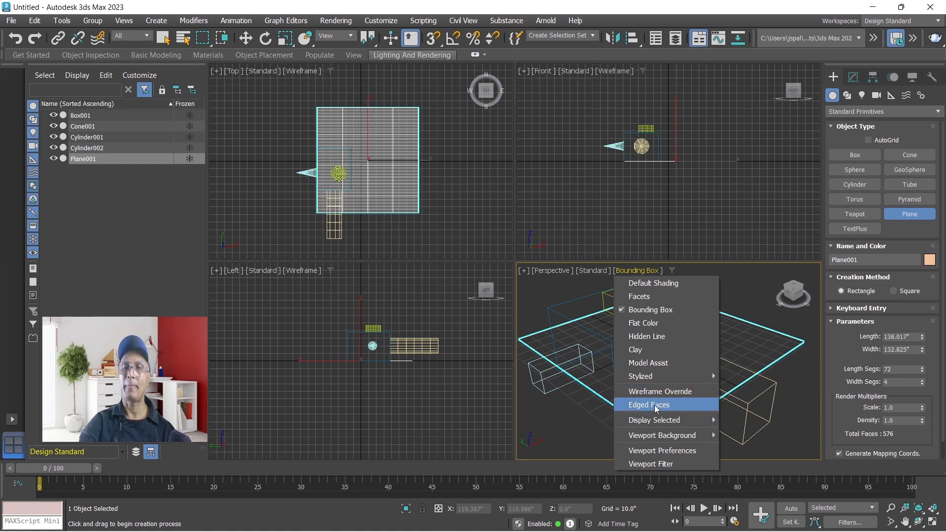
left_click(646, 404)
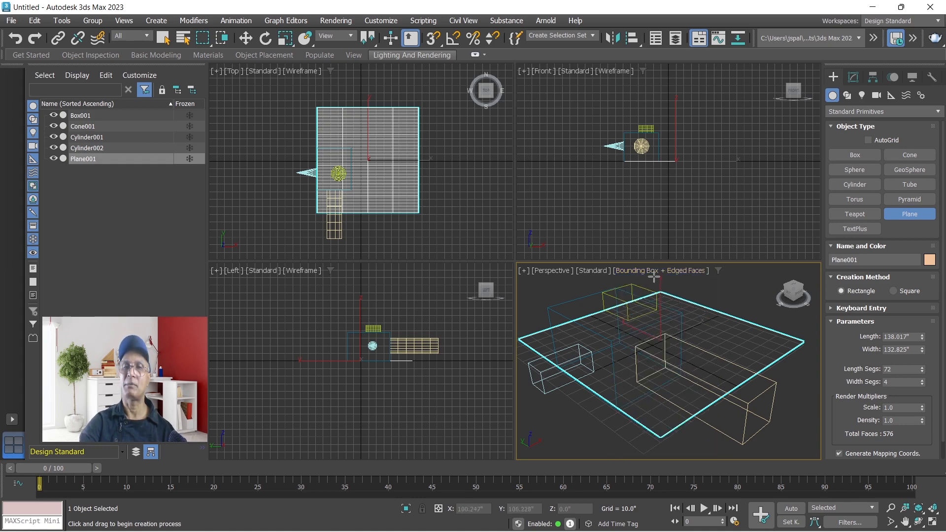
left_click(678, 270)
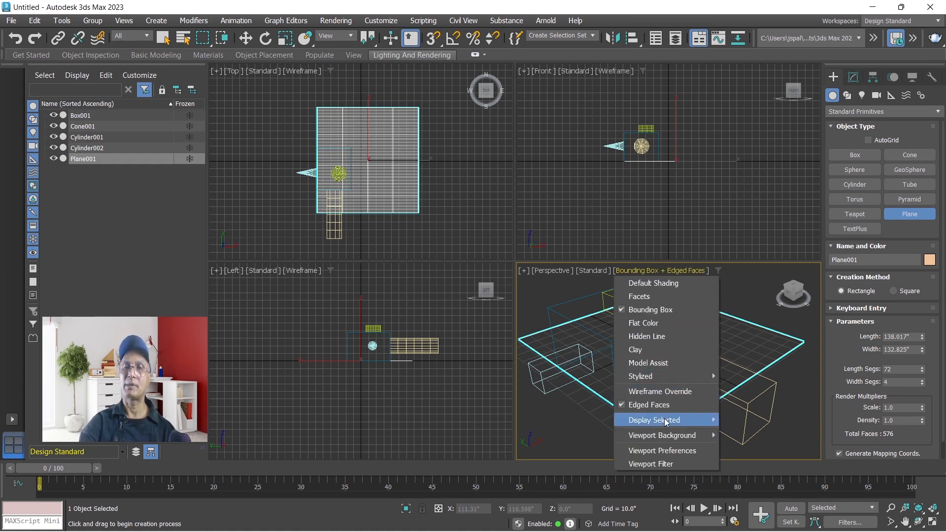
left_click(666, 389)
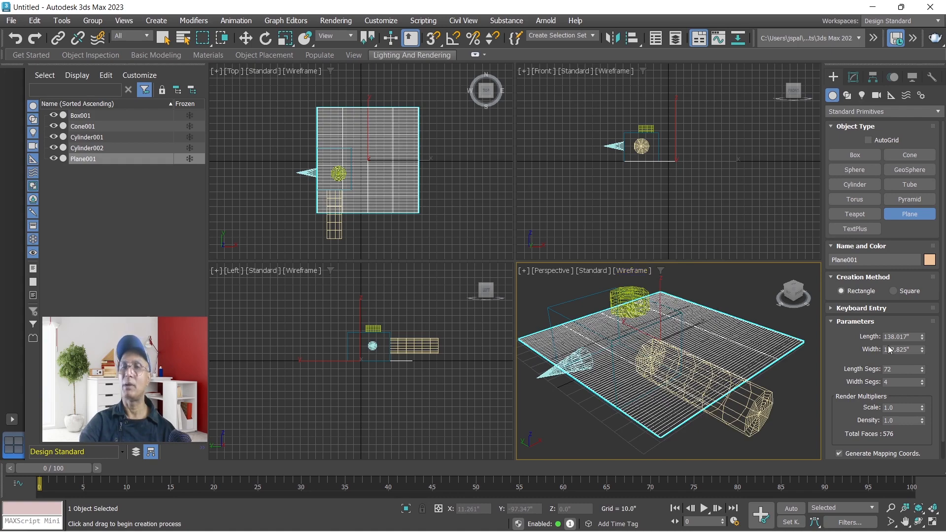
left_click_drag(923, 338, 924, 366)
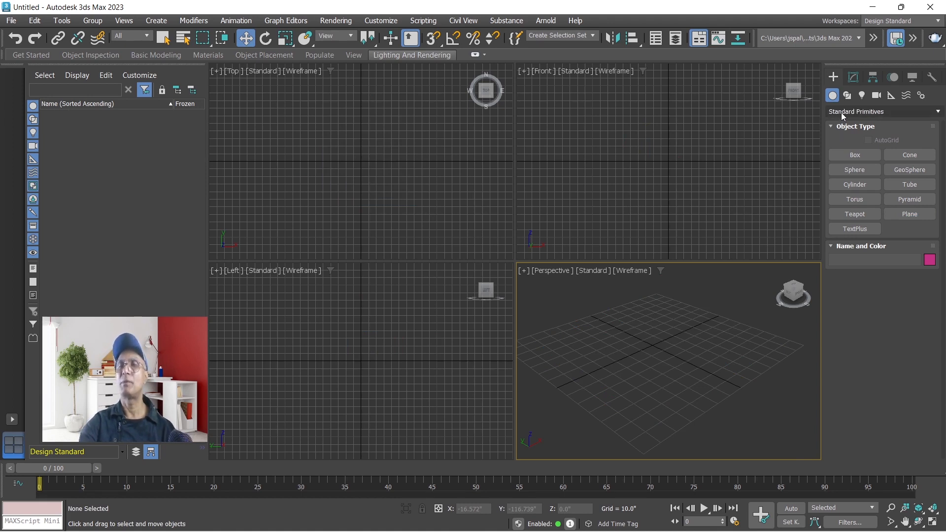
Step: Create a teapot about 27 inches in radius near the grid's origin, and turn off Wireframe Override in the perspective viewport
left_click(862, 214)
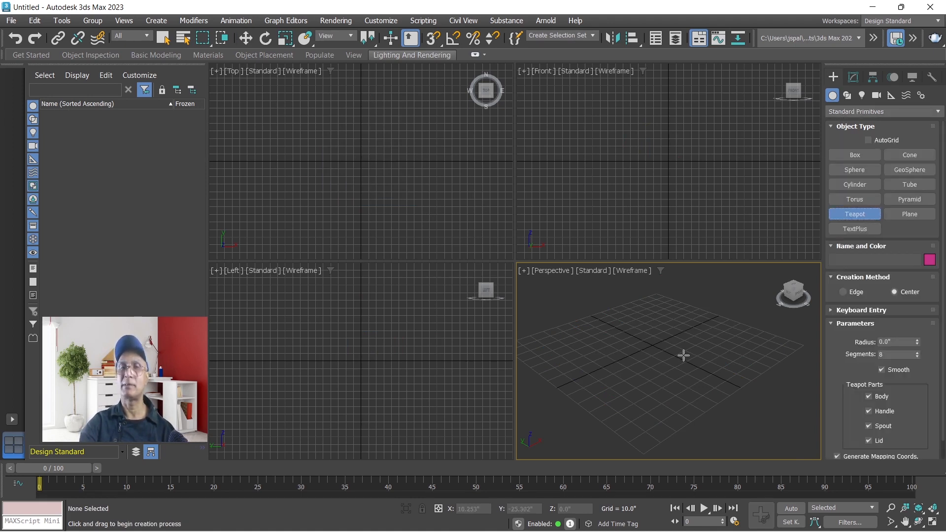
left_click_drag(644, 340, 660, 365)
left_click(620, 270)
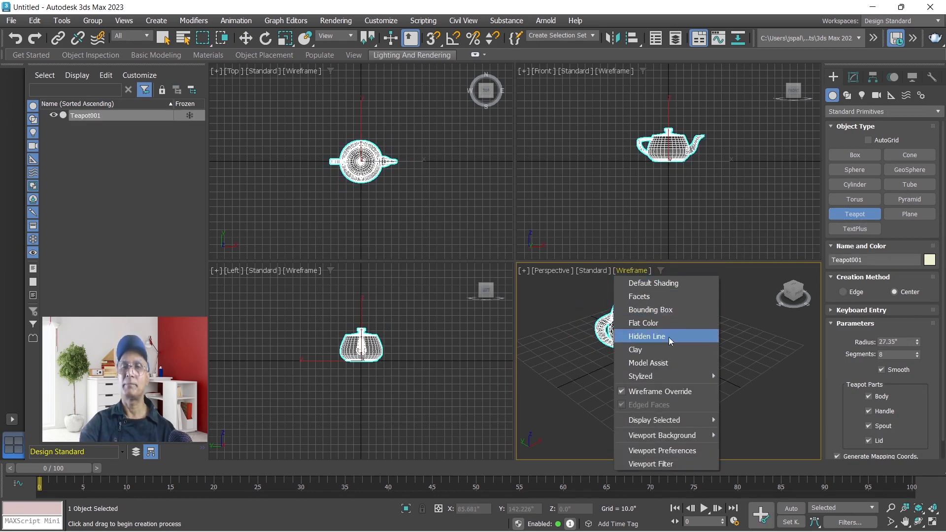
left_click(641, 390)
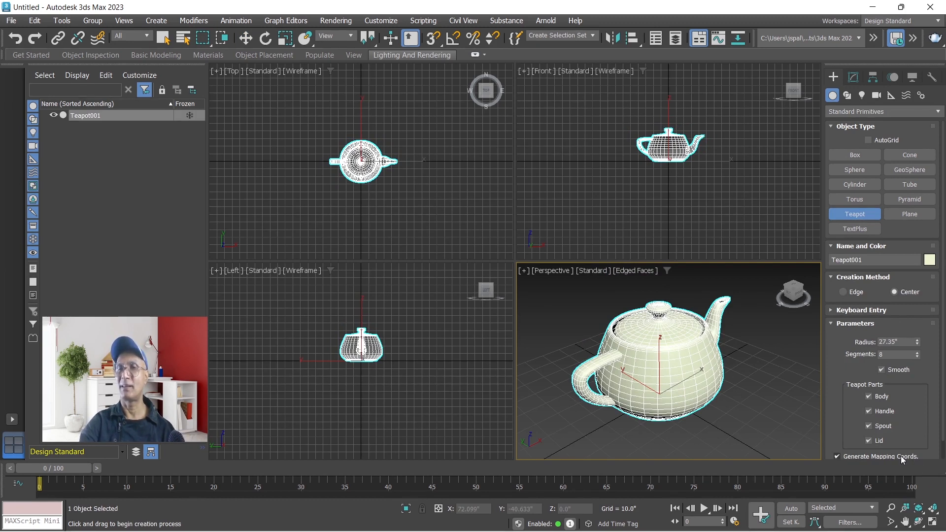
Step: Remove the teapot's lid, spout and handle so that only its body remains
left_click(869, 441)
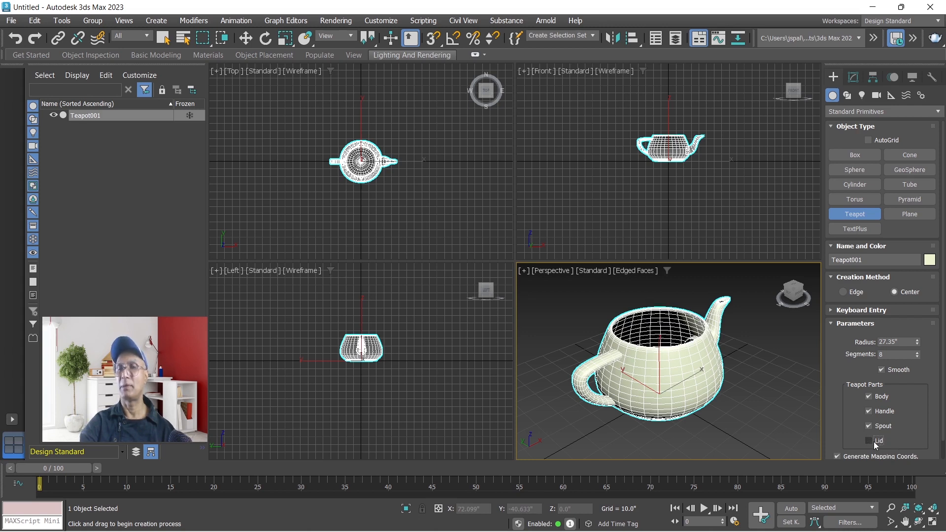
left_click(869, 426)
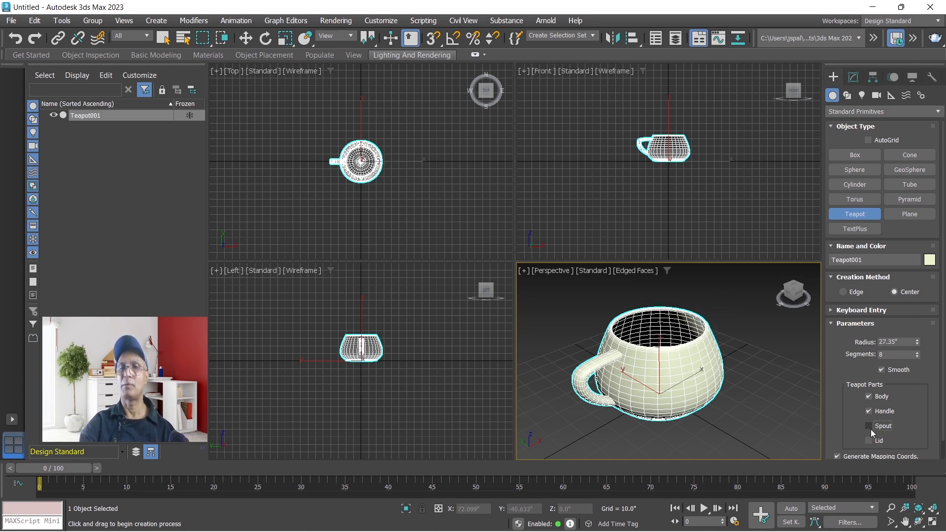
left_click(869, 414)
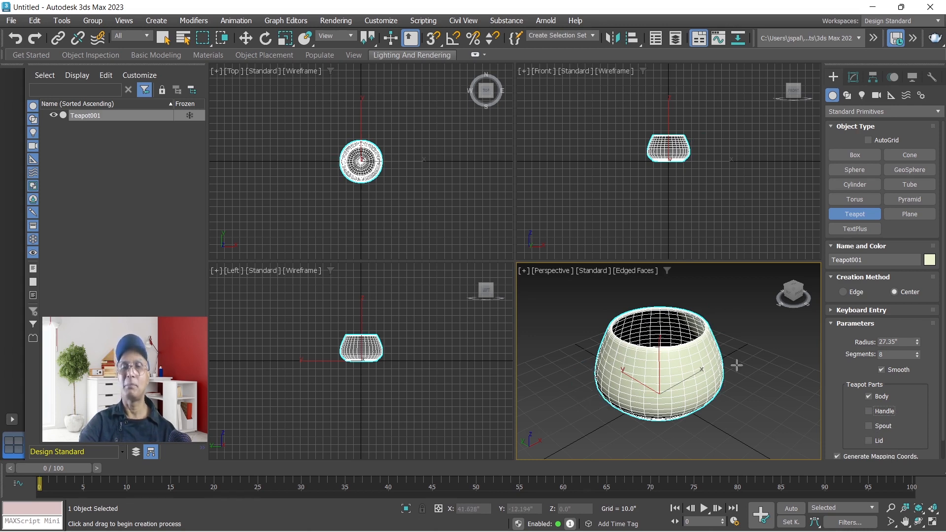
Step: Scale the teapot body to about 88% in X and Y and about 198% in Z
left_click(285, 37)
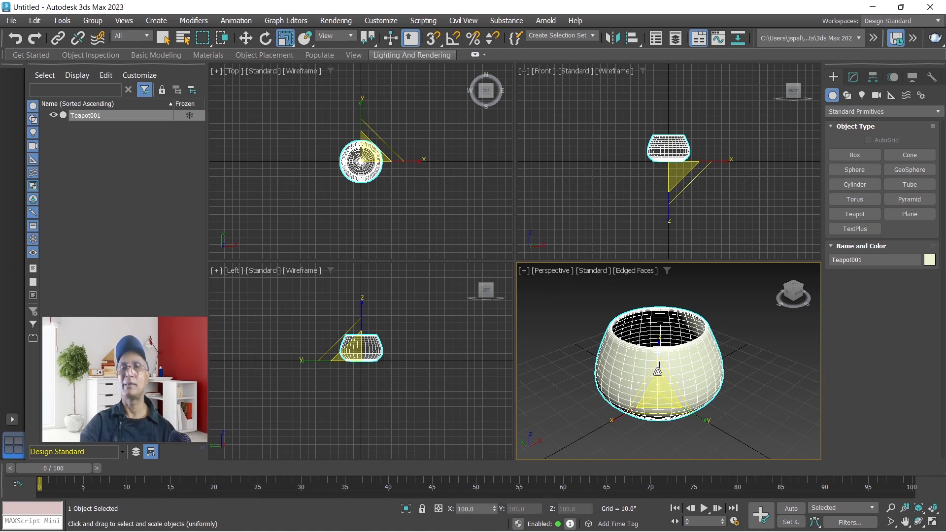
left_click_drag(658, 371, 659, 308)
scroll(719, 330, "down", 4)
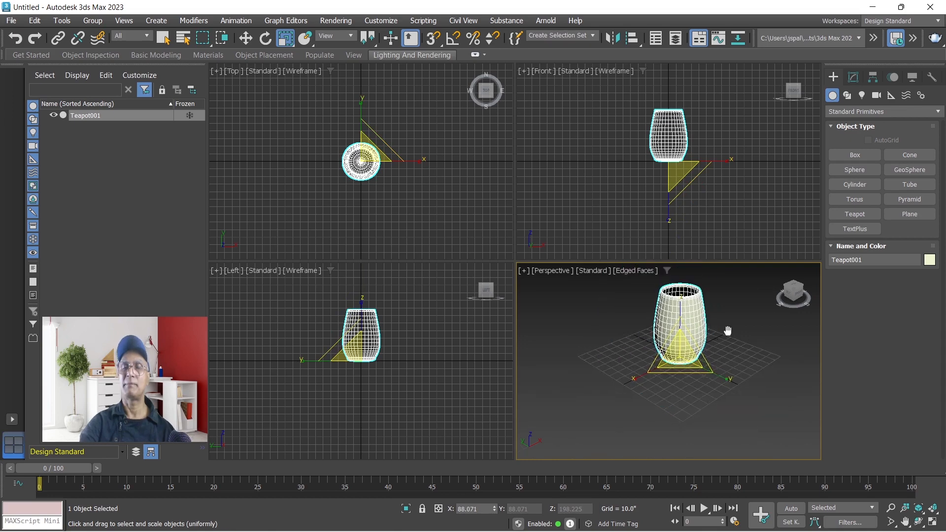
Step: Flatten the teapot body to about 52% in Y, and scale it uniformly down to about 86% in X
middle_click_drag(728, 330, 692, 376)
scroll(687, 408, "up", 3)
key("r")
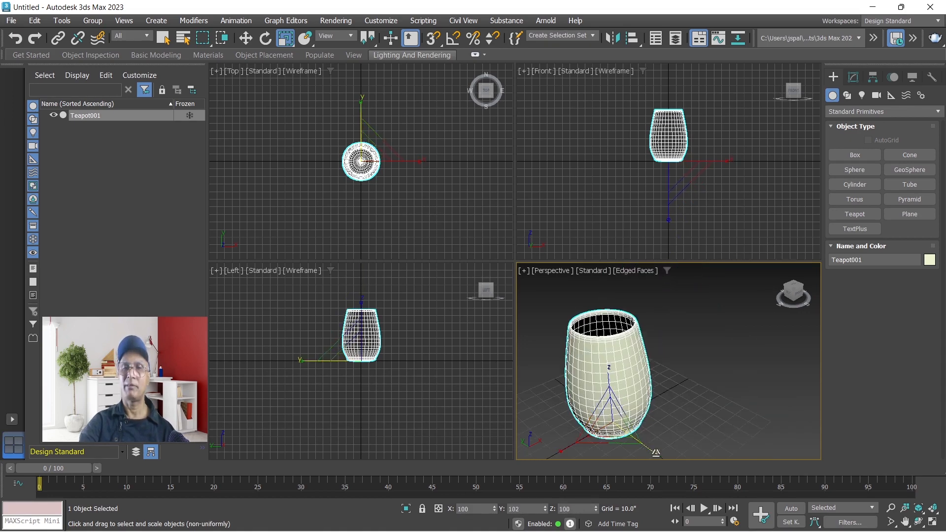
left_click_drag(656, 452, 669, 414)
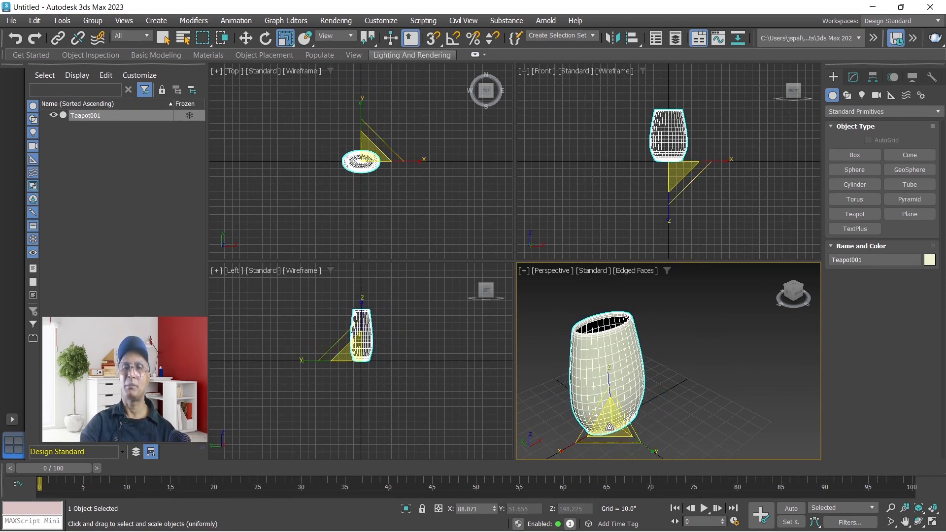
left_click_drag(609, 426, 630, 424)
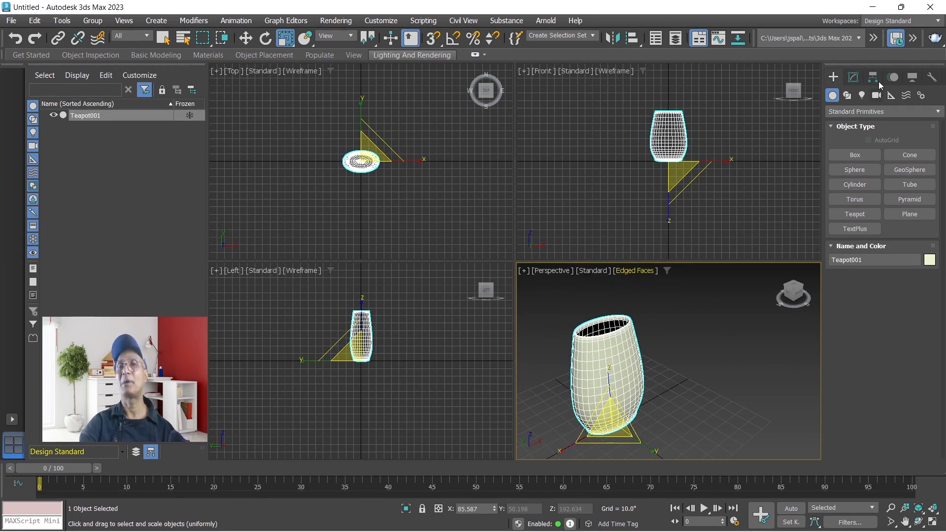
Step: Scale the teapot body uniformly up to about 108% in X, and set its radius parameter to about 21 inches
left_click(853, 77)
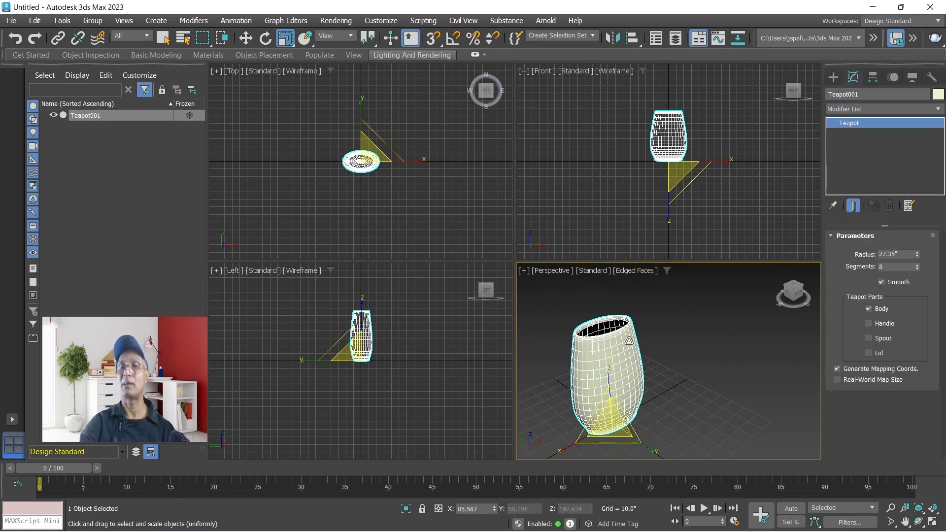
left_click_drag(613, 407, 617, 394)
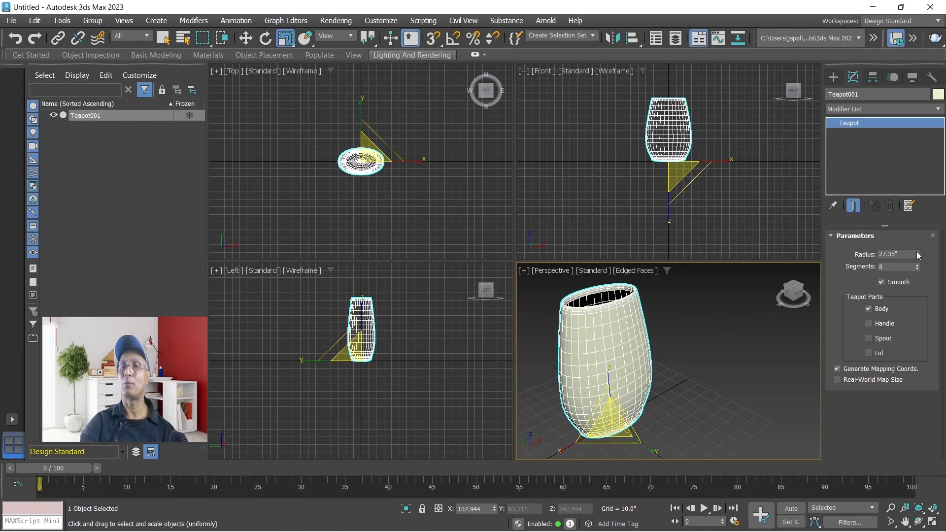
mouse_move(918, 255)
left_mouse_down()
mouse_move(917, 241)
mouse_move(922, 267)
left_mouse_up()
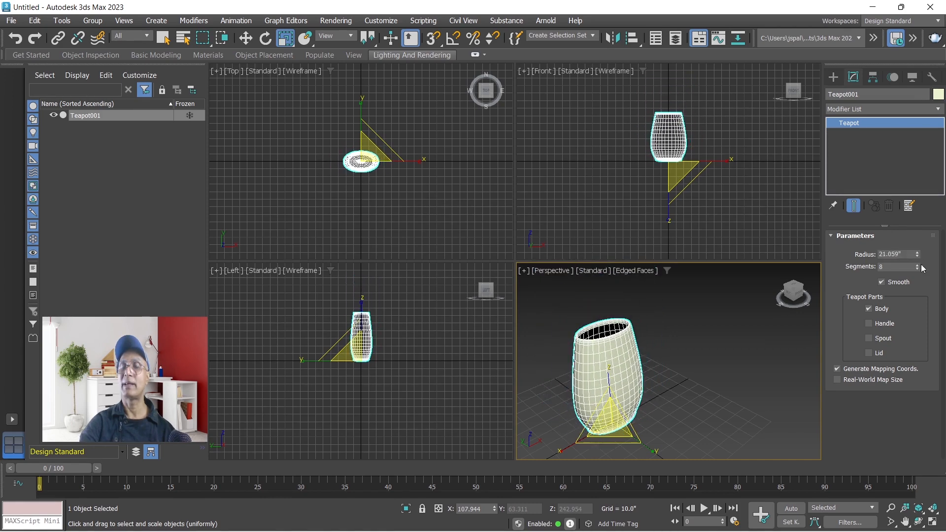
left_click(664, 382)
left_click(602, 373)
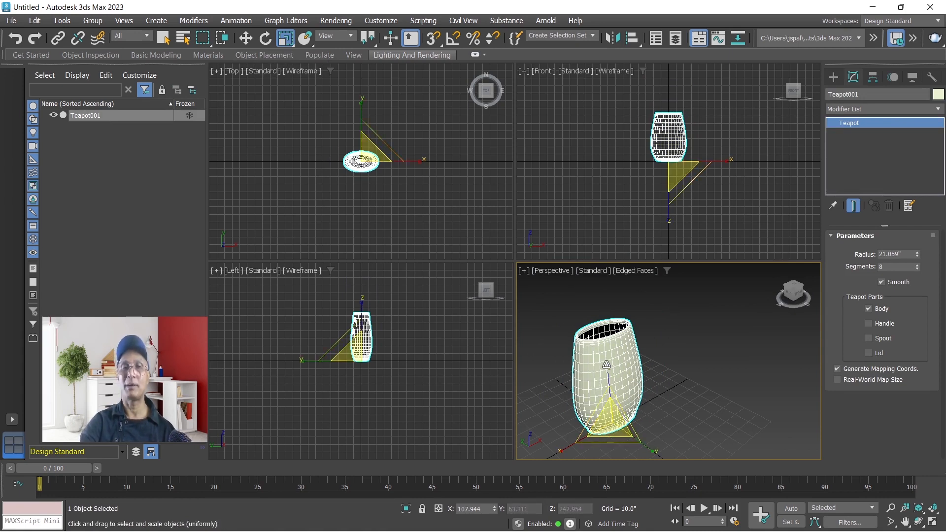
left_click(702, 351)
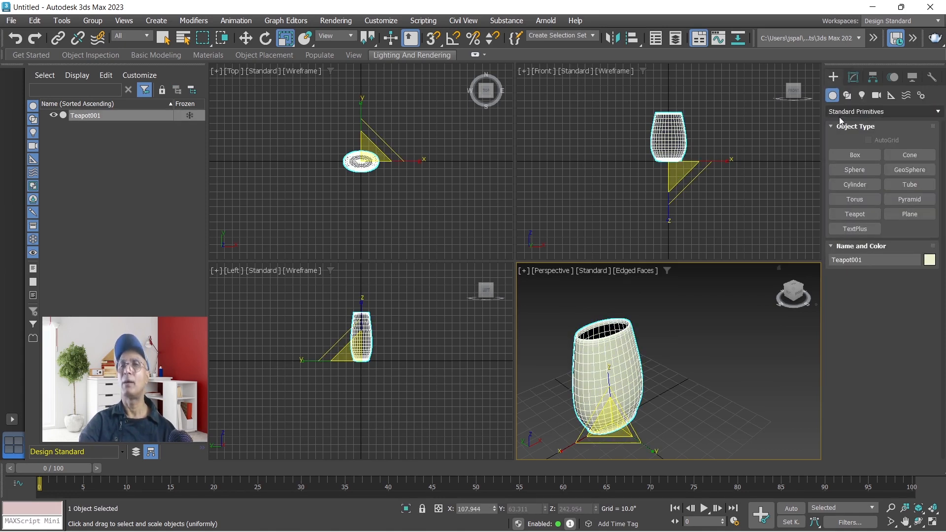
Step: Switch the object category to Extended Primitives, and delete the teapot body
left_click(840, 112)
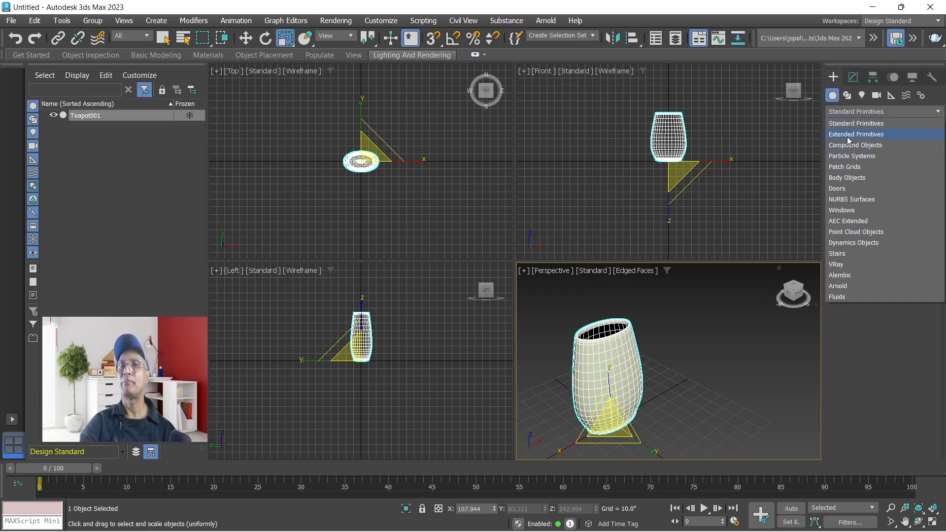
left_click(848, 134)
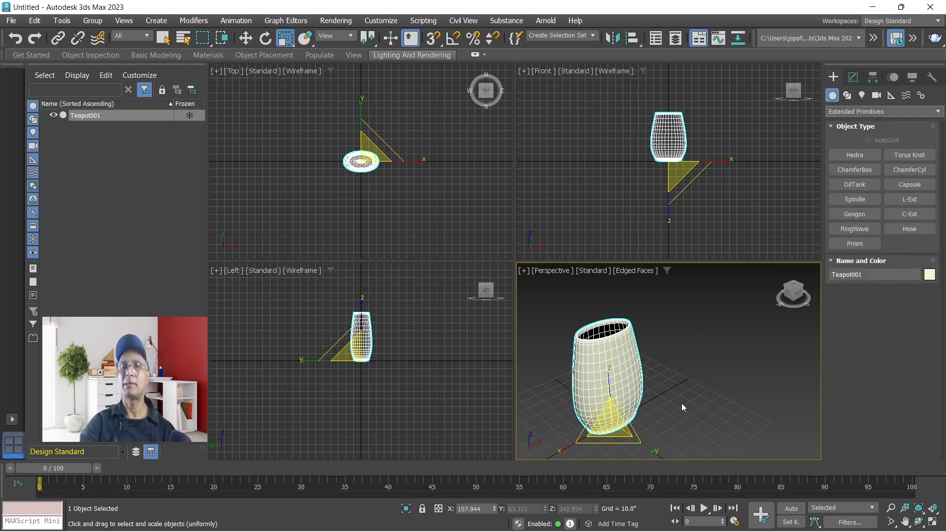
left_click(245, 38)
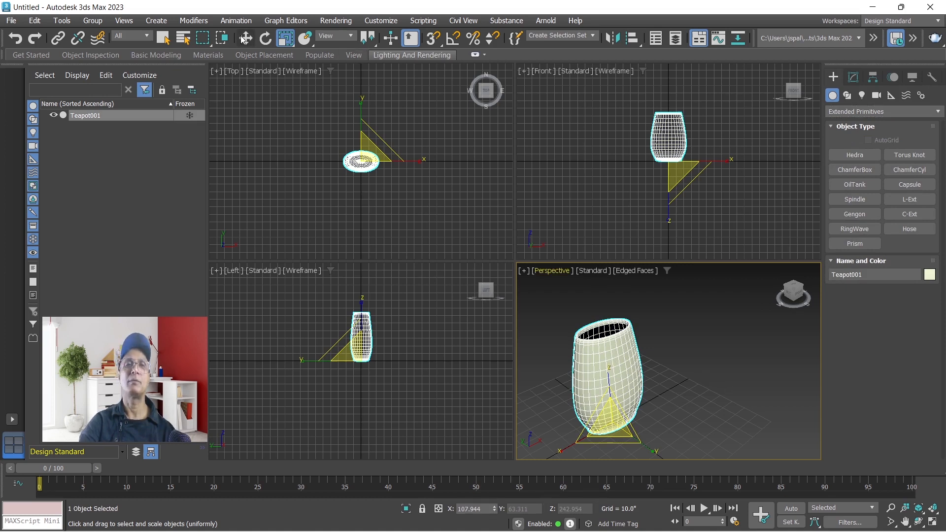
key("Delete")
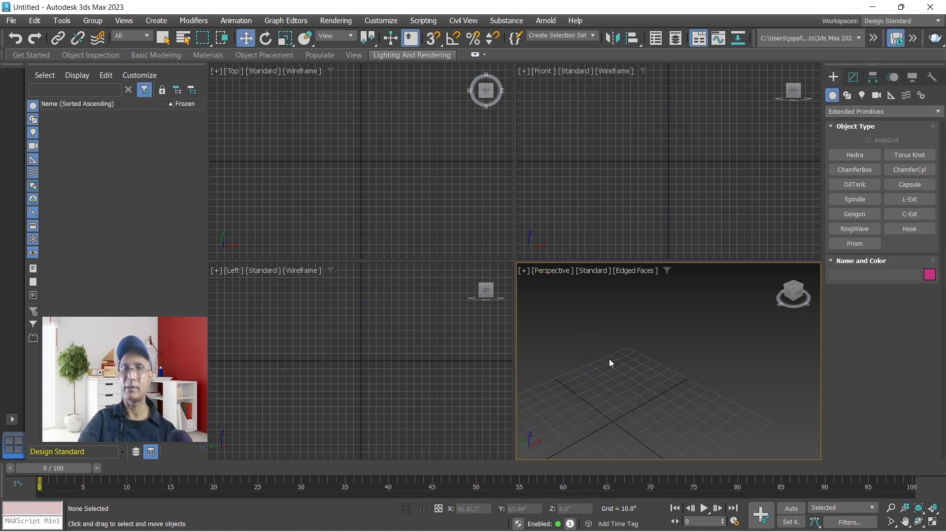
Step: Create a hedra beside the grid, try its Cube/Octa and Dodec/Icos families, and settle on Star1 with family parameter P at 0.9
left_click(854, 154)
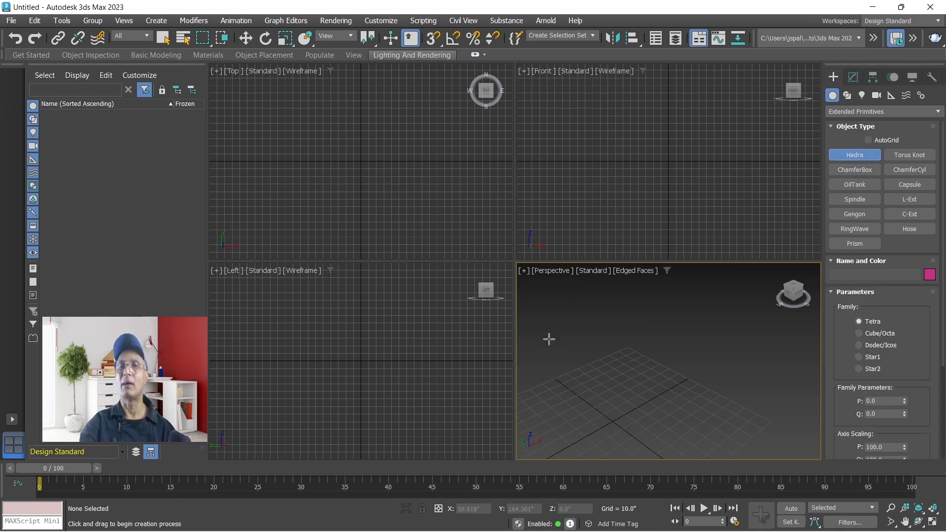
left_click_drag(560, 385, 574, 374)
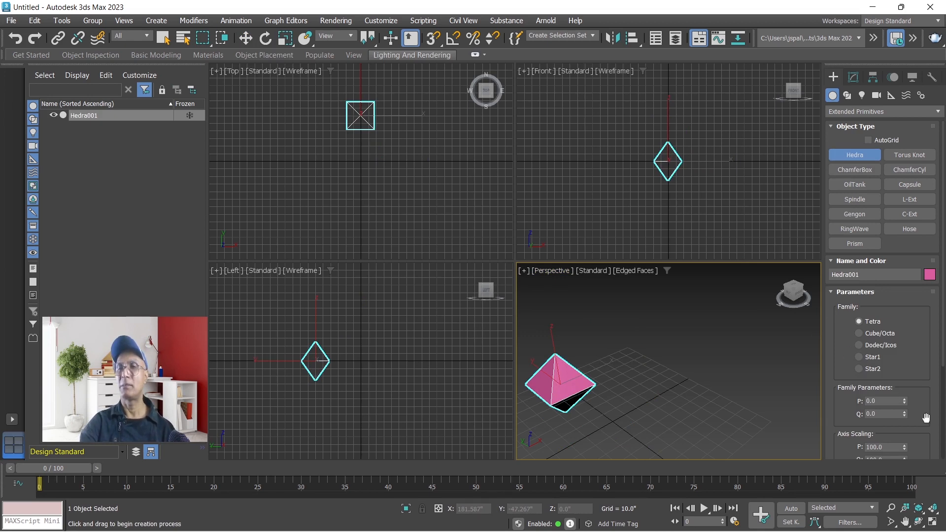
left_click(860, 334)
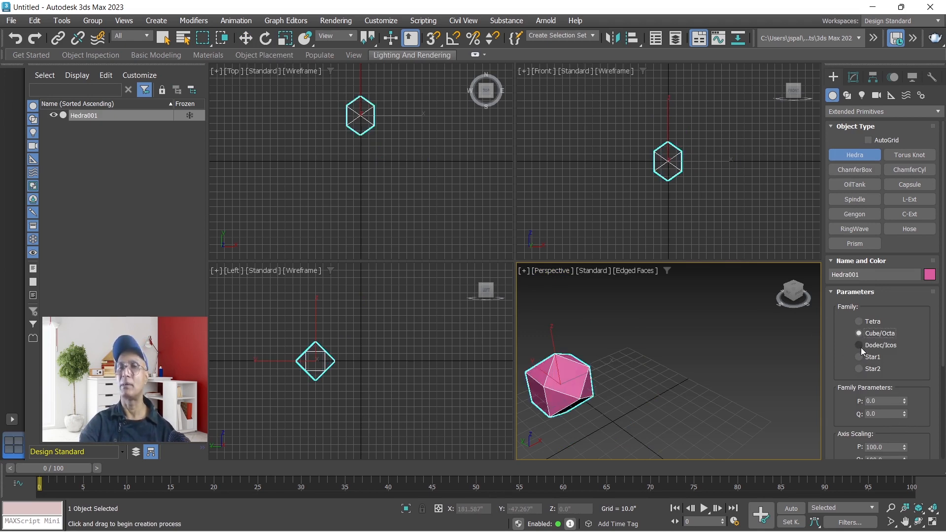
left_click(860, 346)
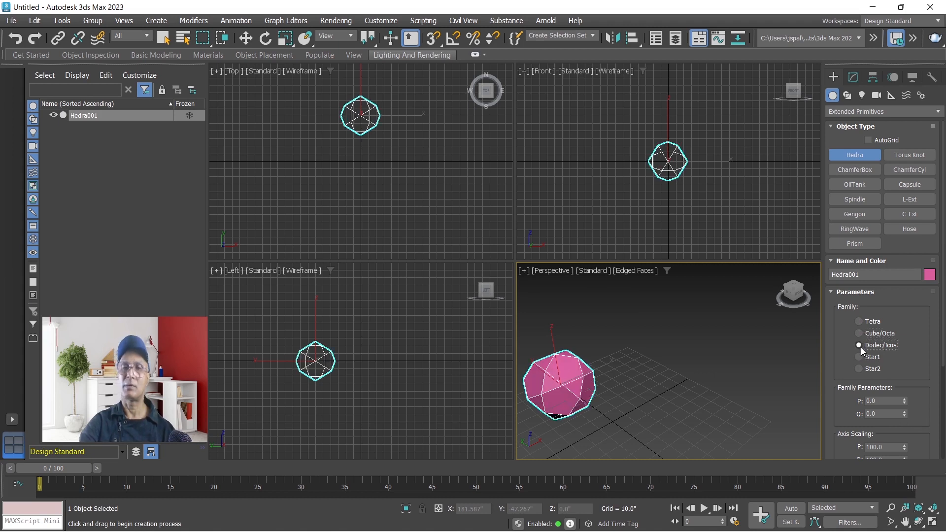
left_click(859, 357)
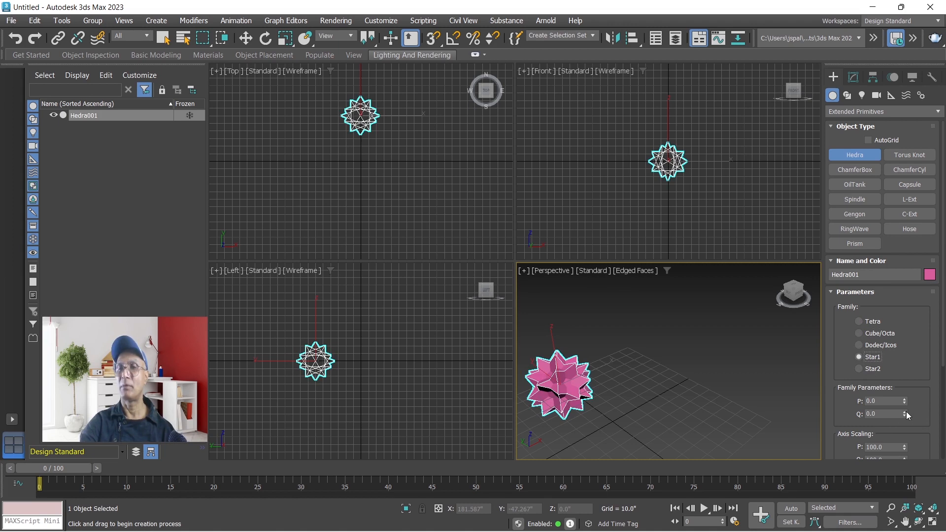
left_click_drag(904, 401, 916, 352)
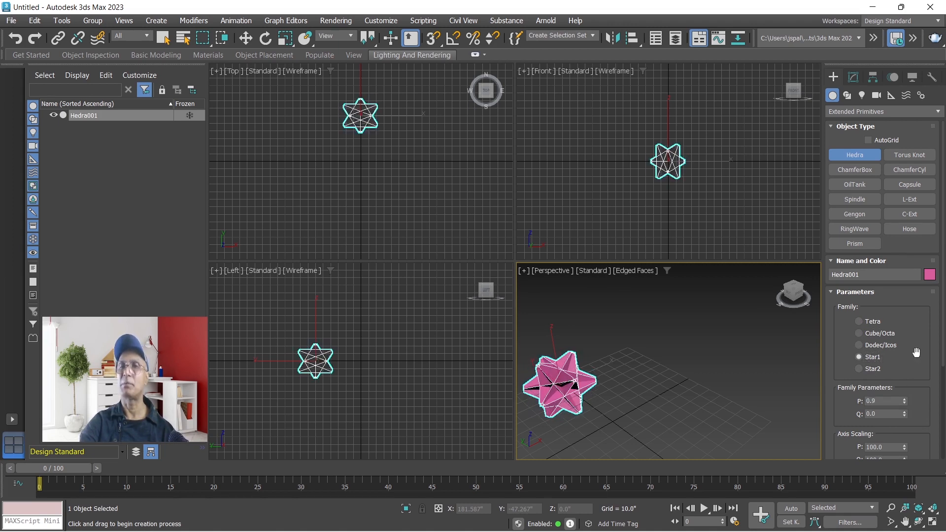
Step: Create a thick torus knot about 25 inches in radius on the grid beside the hedra
left_click(910, 155)
mouse_move(685, 380)
left_mouse_down()
mouse_move(729, 415)
mouse_move(697, 384)
left_mouse_up()
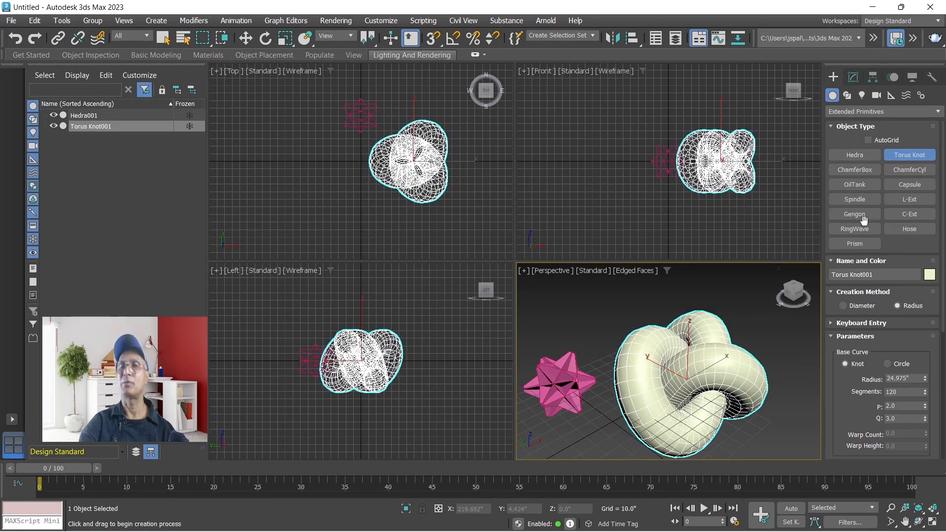
Step: Create a chamfer box behind the hedra, about 65 inches long, 35 wide and 43 high, with a fillet of about 4.4 inches
left_click(855, 170)
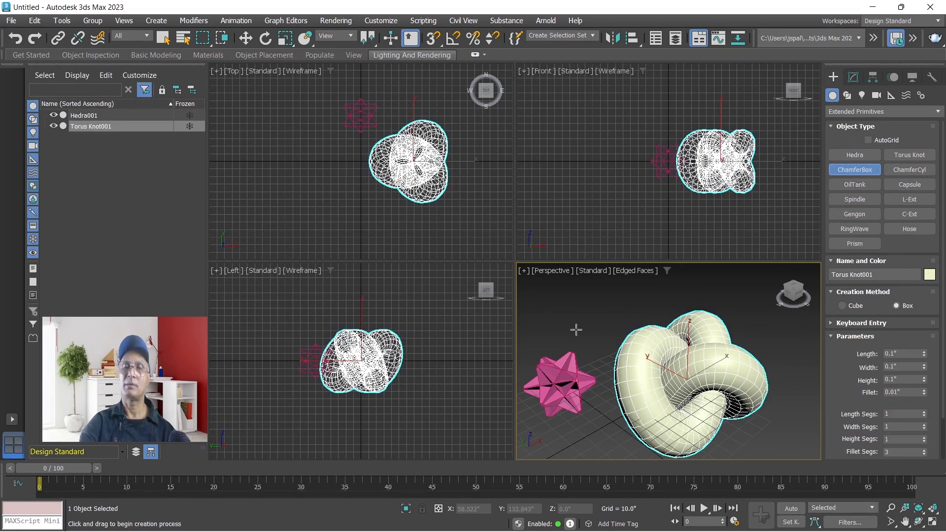
left_click_drag(576, 330, 584, 369)
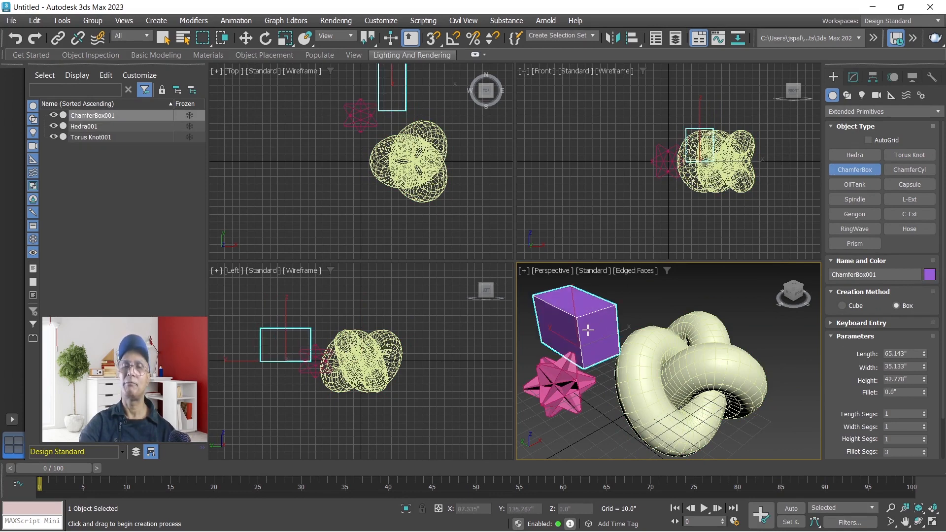
left_click(585, 311)
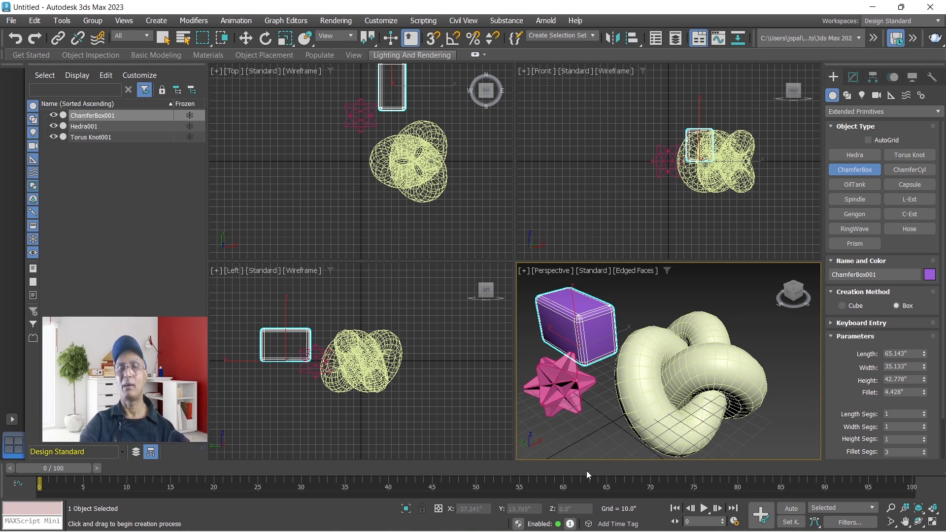
Step: Delete all objects in the scene
left_click(247, 39)
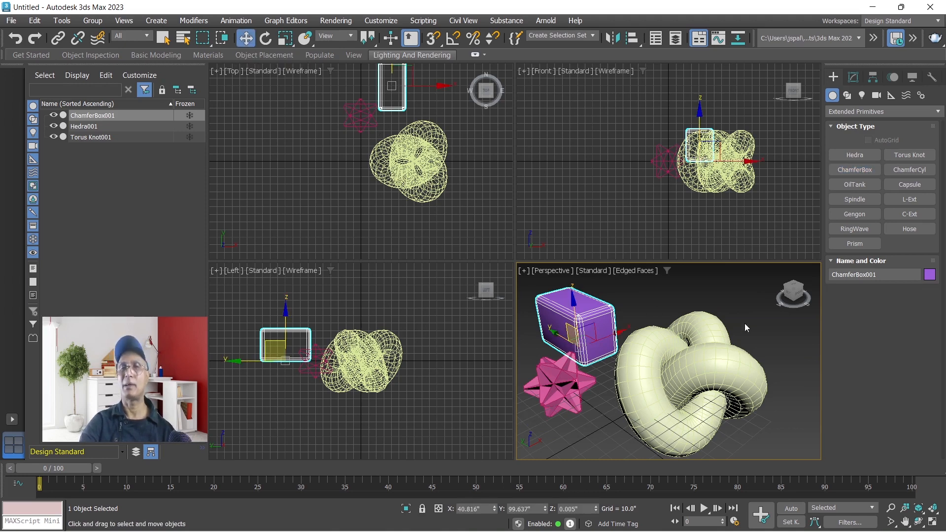
key("ctrl+a")
key("Delete")
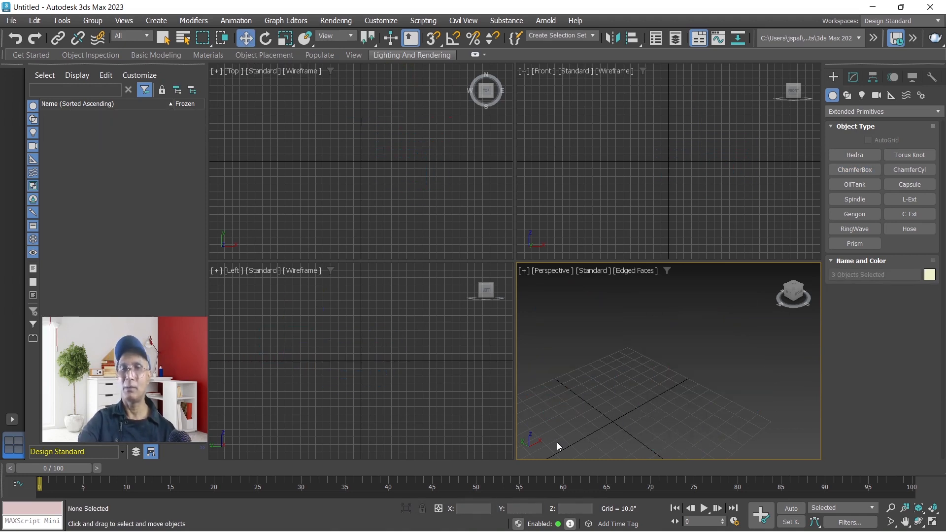
Step: Create a chamfer box on the grid, about 32 inches long, 43 wide and 51 high, with a fillet of about 2.7 inches
left_click(856, 171)
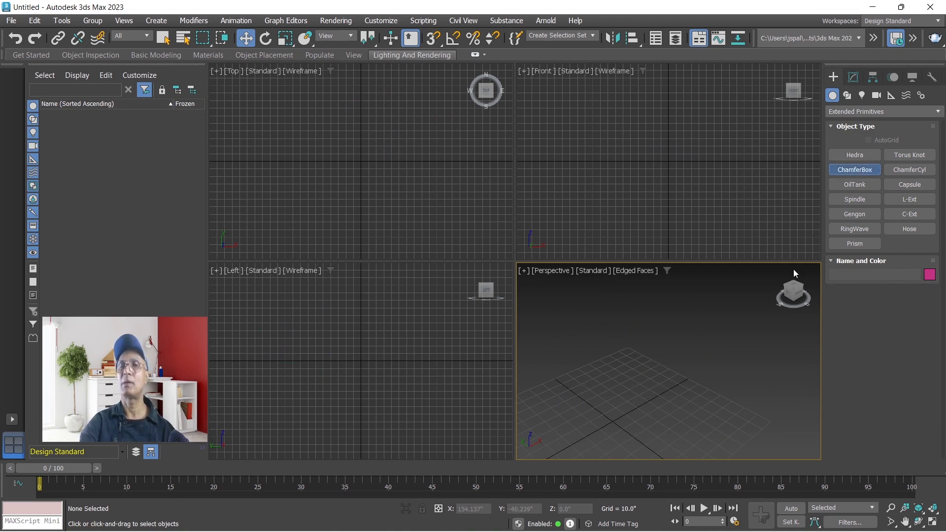
left_click_drag(613, 392, 586, 445)
left_click(570, 372)
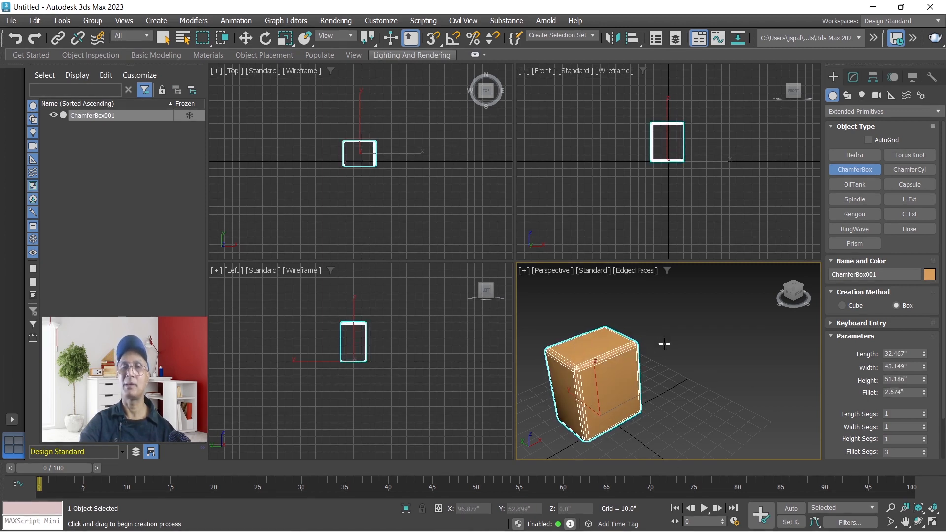
left_click(568, 302)
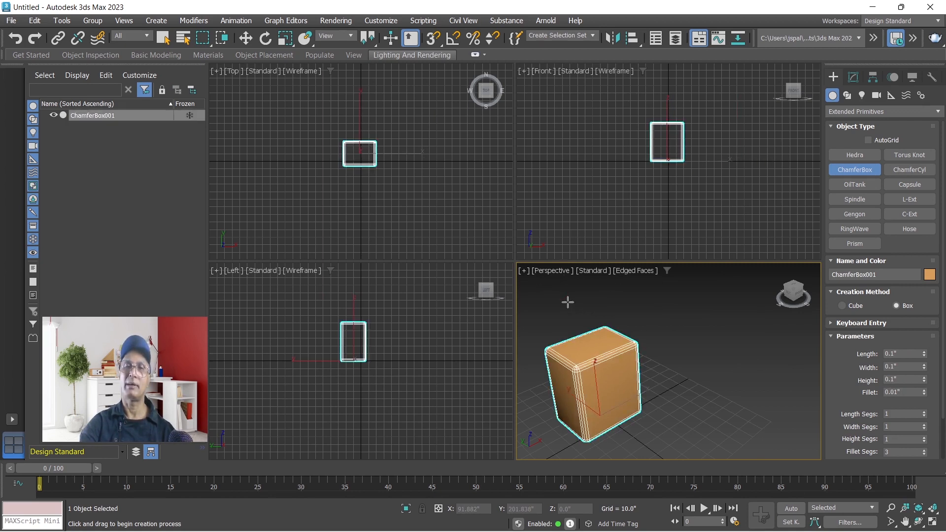
Step: Create an oil tank beside the chamfer box, about 27 inches in radius and 71 high, with a cap height of about 19.5 inches
left_click(865, 185)
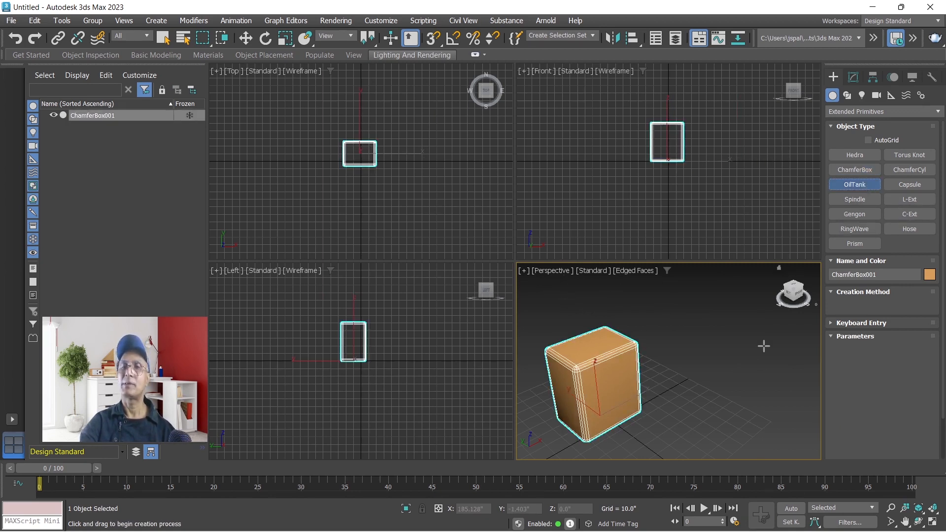
left_click_drag(725, 373, 740, 393)
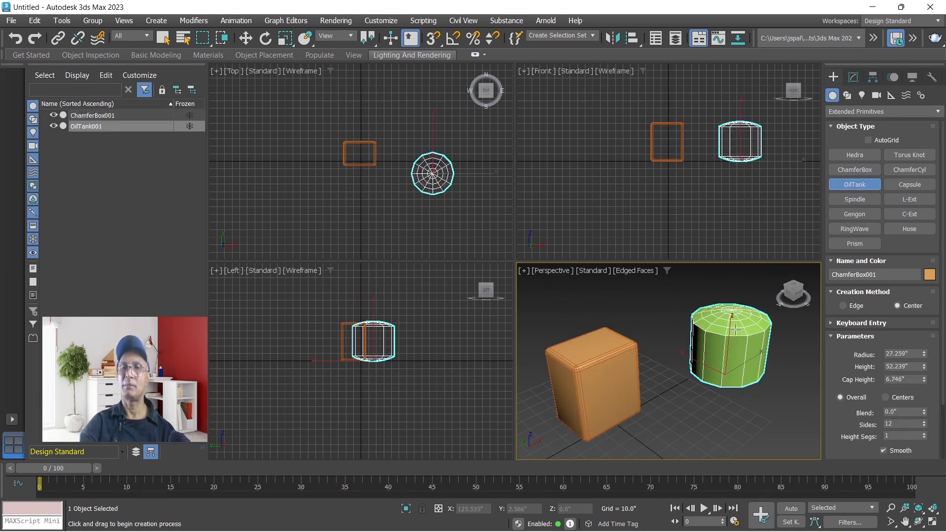
left_click(735, 313)
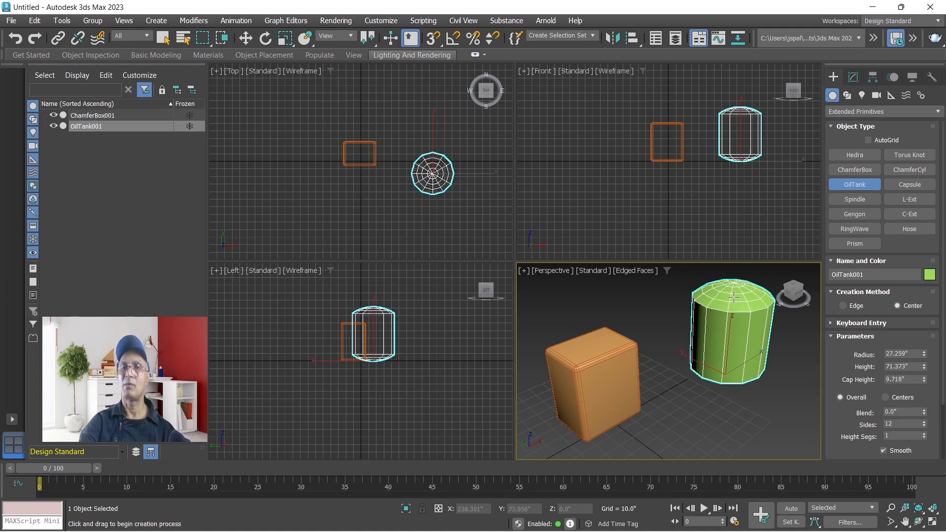
left_click(734, 265)
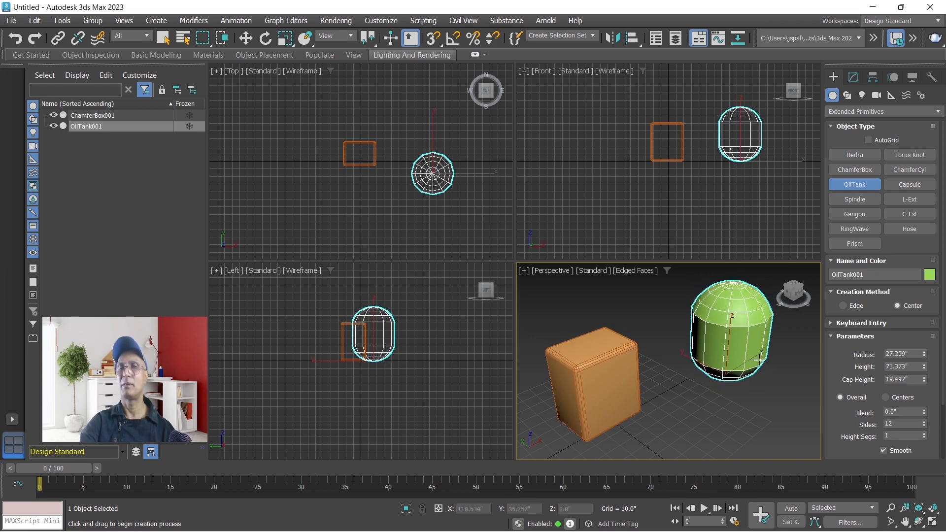
Step: Create a spindle in front of the oil tank, about 28 inches in radius and 29.5 high, with a cap height of about 7.9 inches
left_click(864, 203)
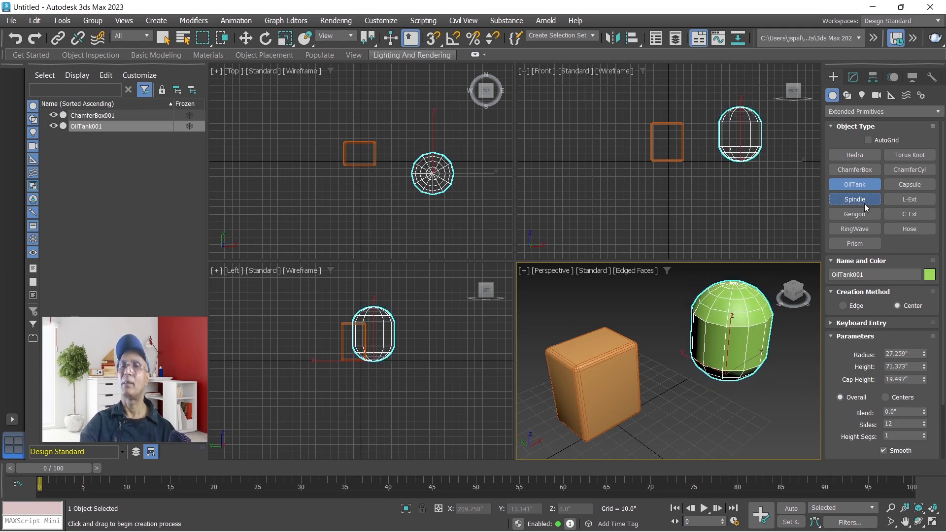
left_click_drag(692, 419, 736, 424)
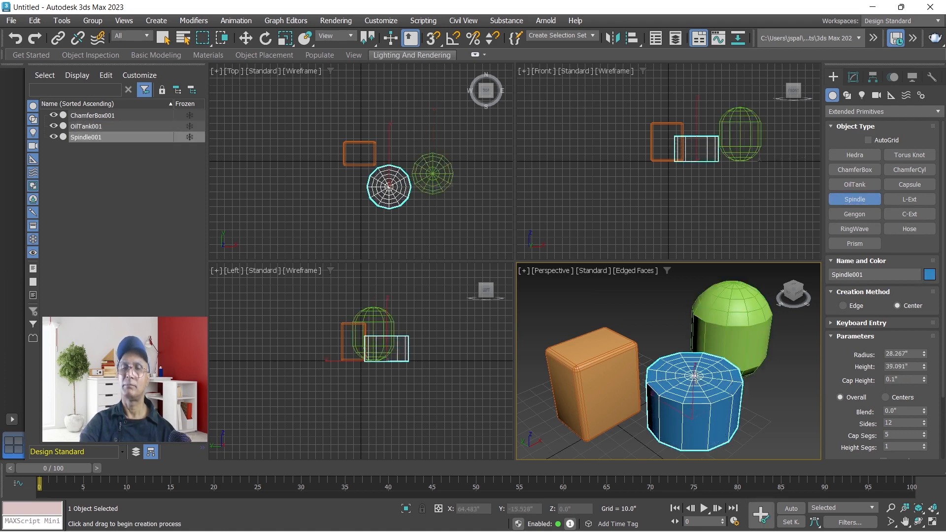
left_click(705, 403)
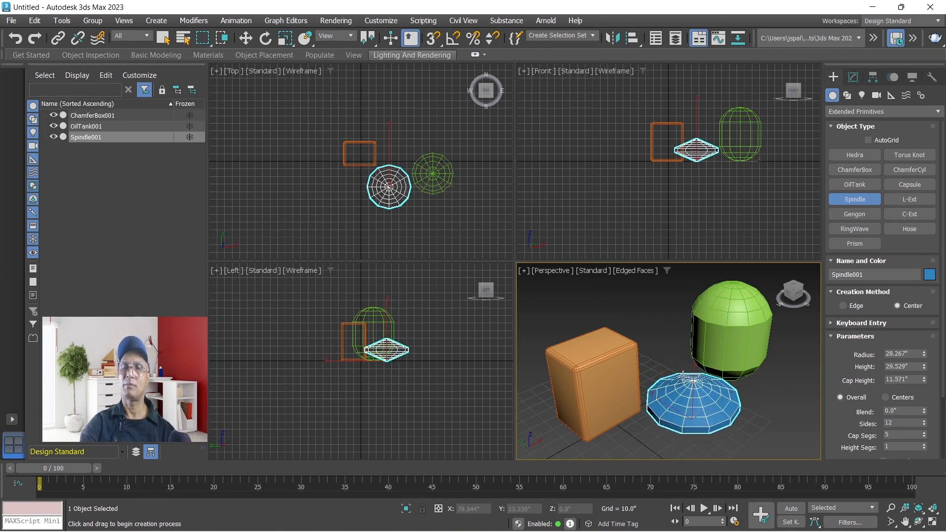
left_click(682, 383)
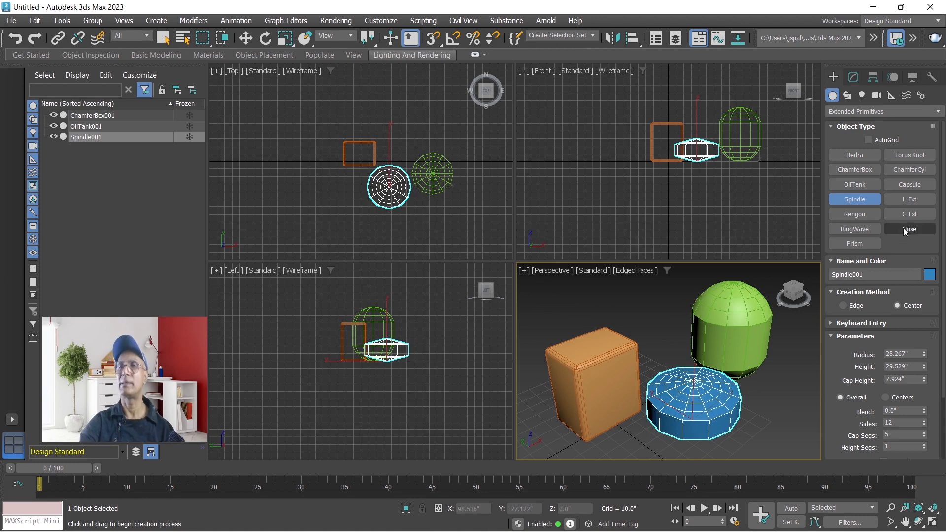
Step: Create a slim capsule beside the spindle, about 12 inches in radius and 62 inches high
left_click(913, 186)
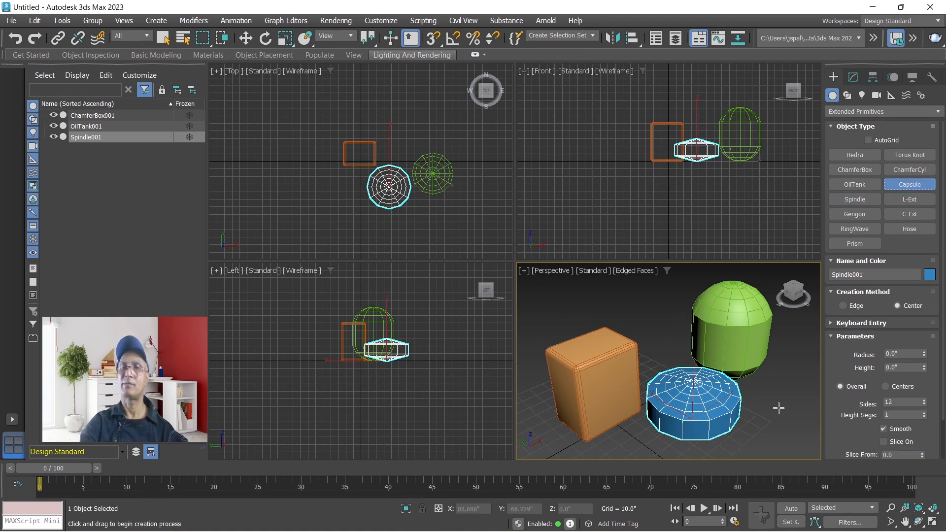
left_click_drag(779, 415, 787, 424)
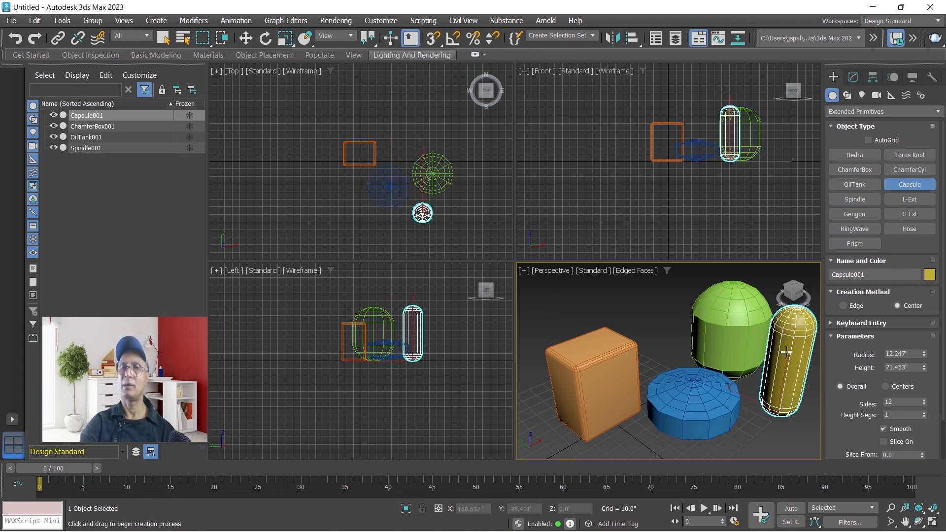
left_click(783, 364)
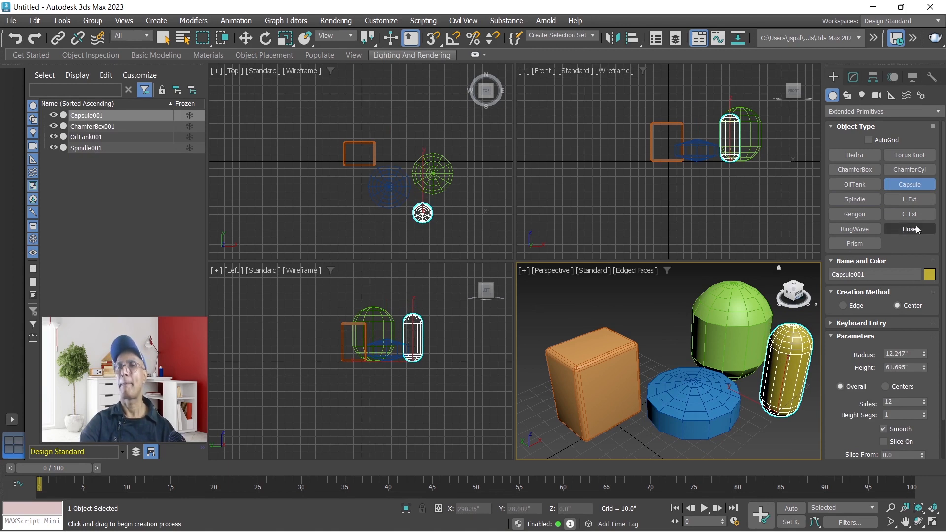
Step: Create a large free hose behind the other primitives and frame it in the Perspective view
left_click(902, 232)
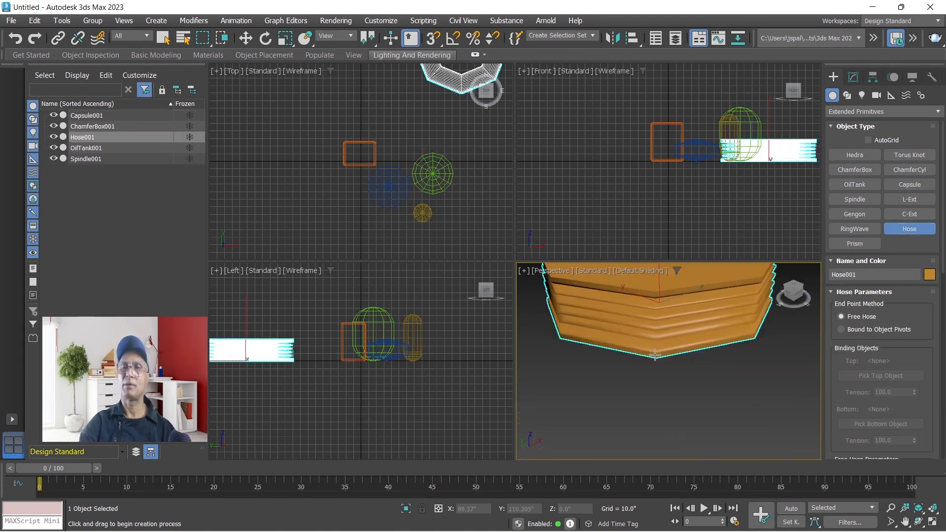
middle_click_drag(713, 393, 710, 465)
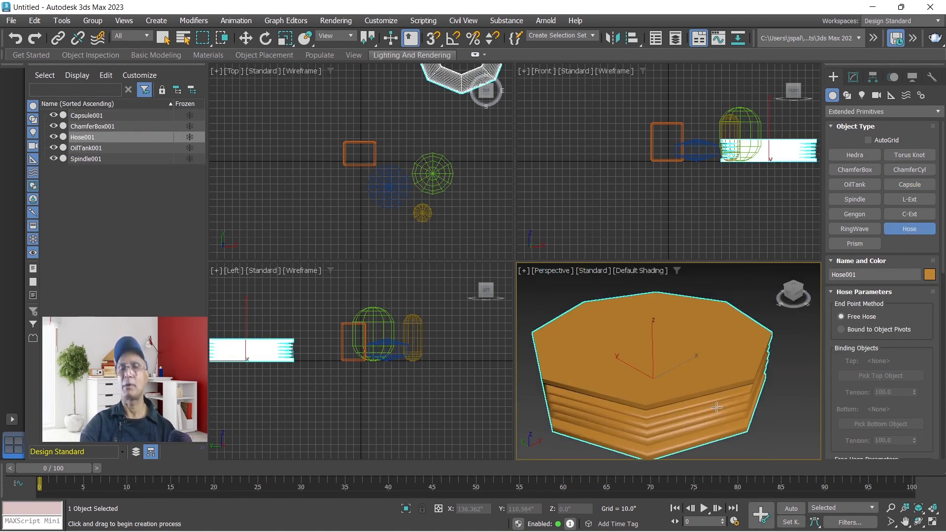
middle_click_drag(715, 407, 726, 385)
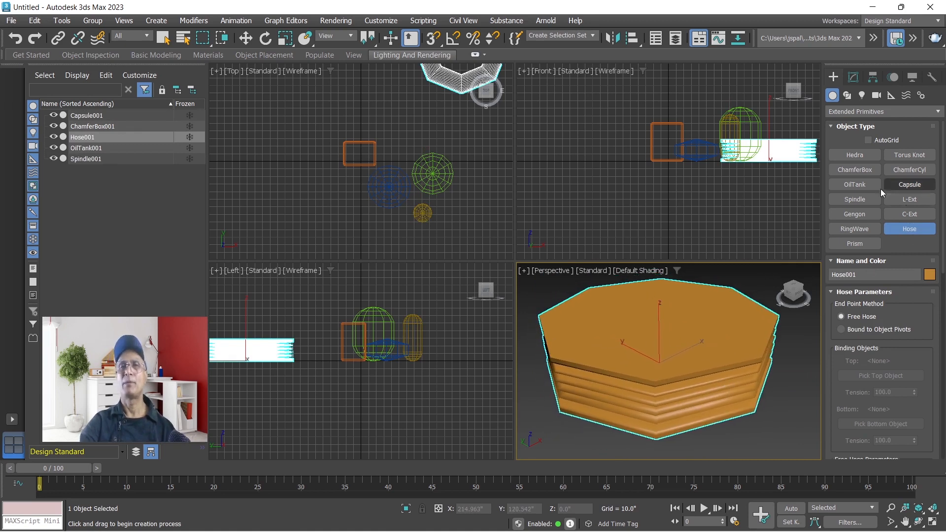
Step: Switch the object category to Compound Objects, and return it to Extended Primitives
left_click(852, 113)
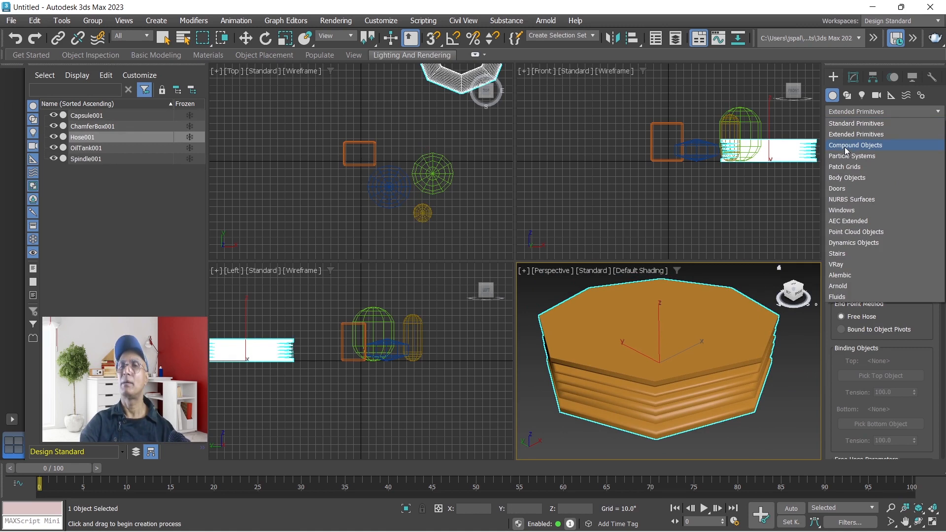
left_click(847, 148)
left_click(848, 112)
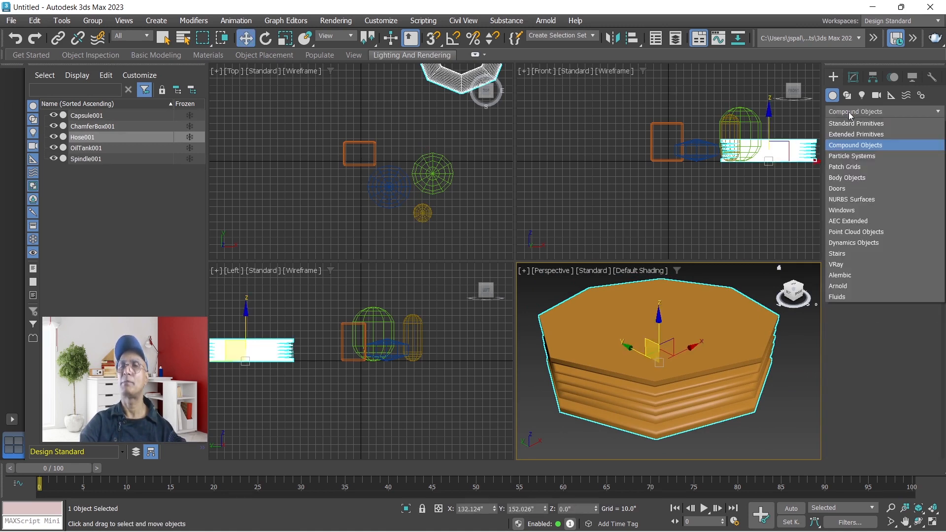
left_click(847, 135)
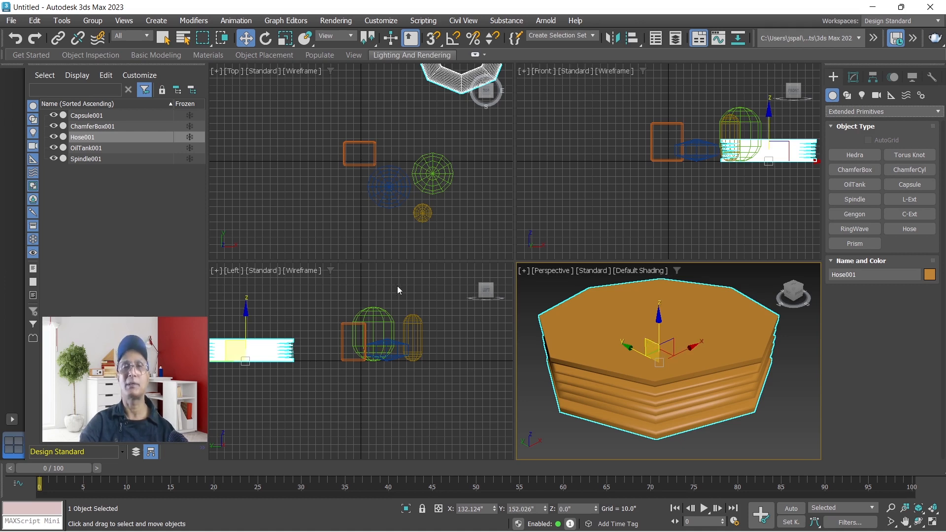
Step: Select the chamfer box, spindle, oil tank and capsule together in the Top view, and clear the selection
left_click_drag(333, 140, 486, 245)
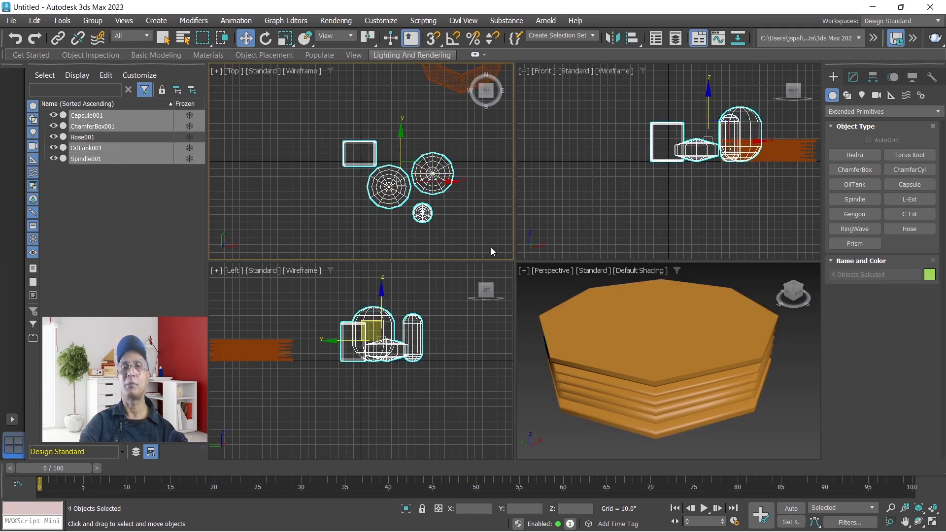
left_click(541, 301)
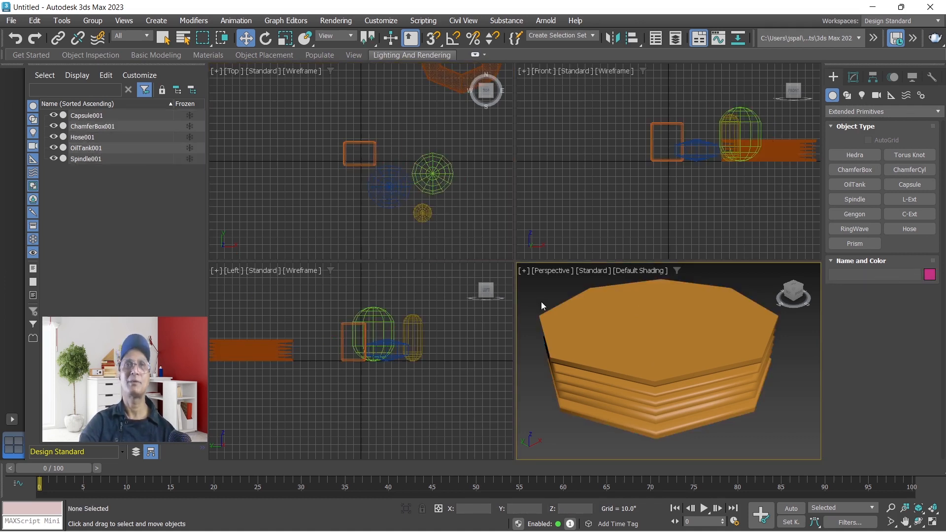